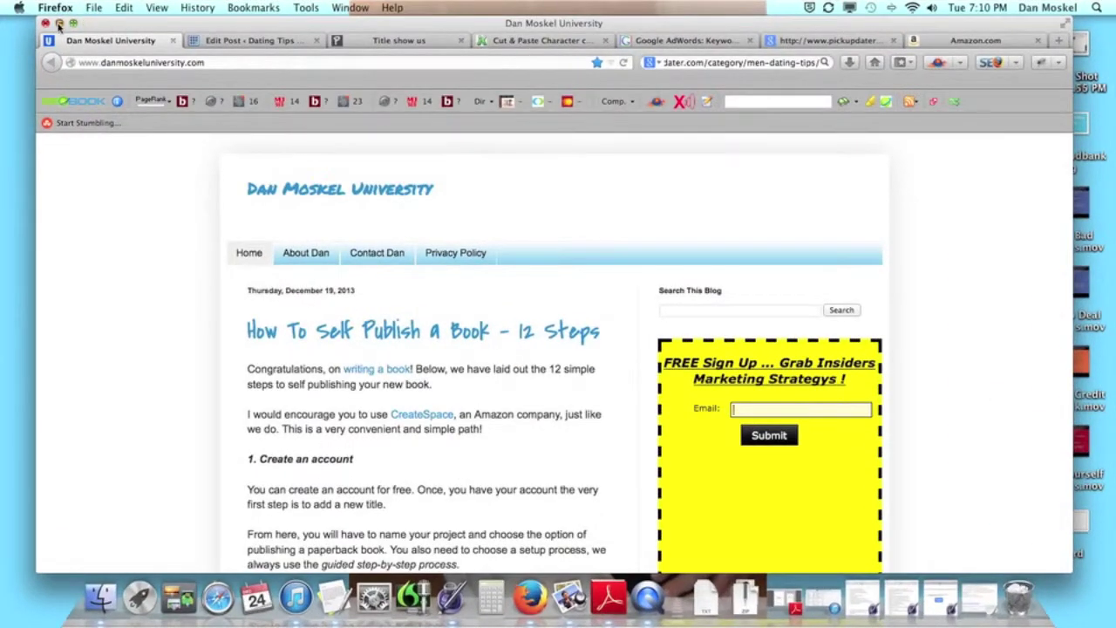
Step: Return to the 'Edit Post ‹ Dating Tips' editor and scroll through the post body
click(58, 29)
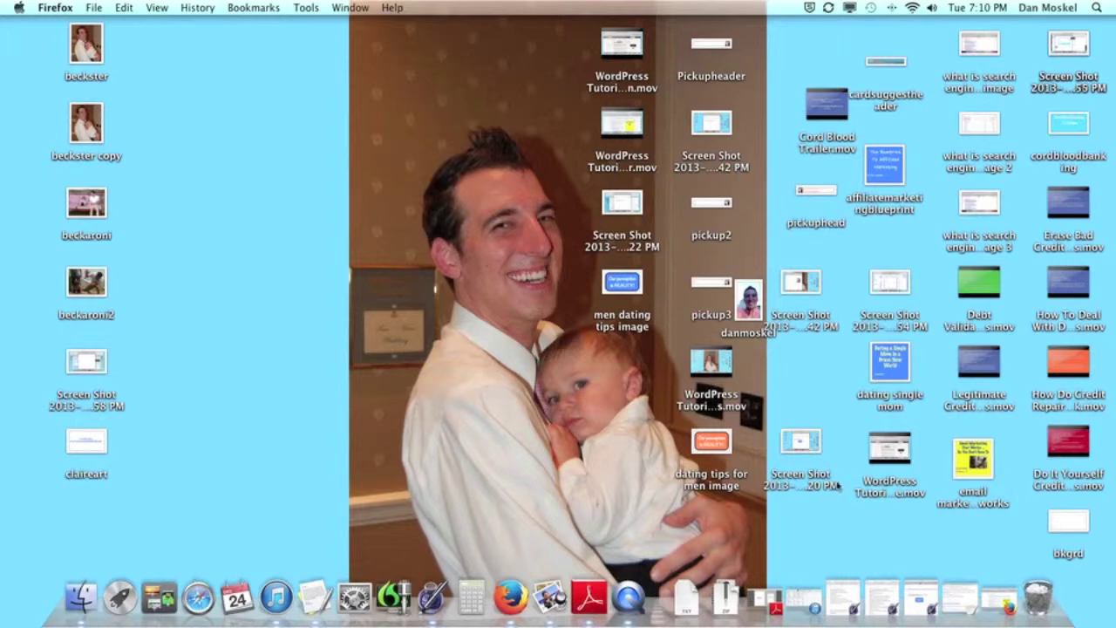
click(998, 596)
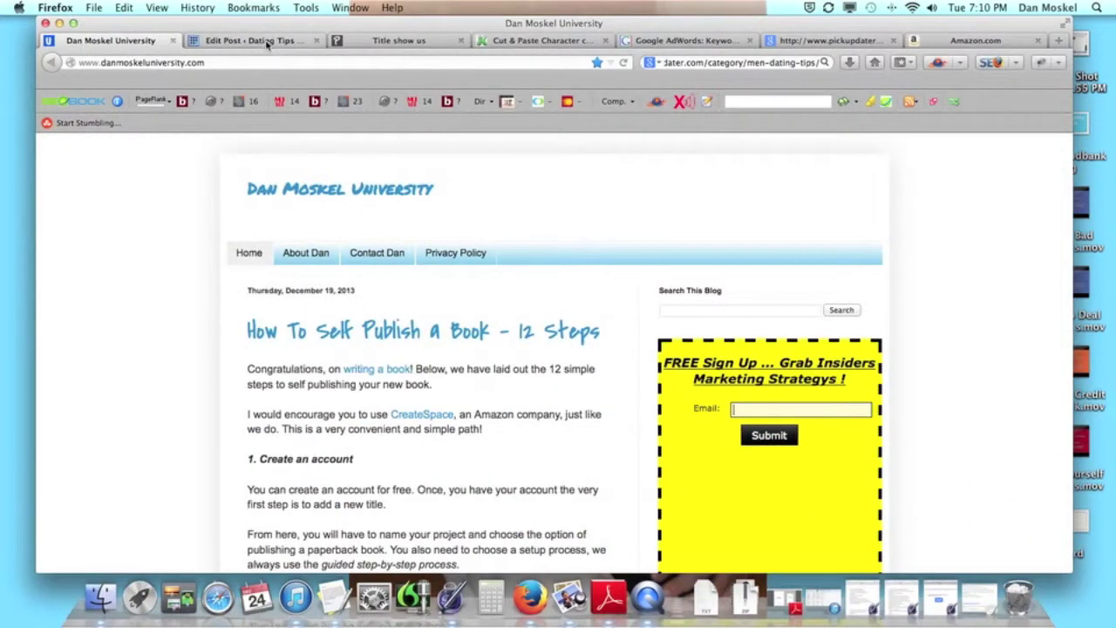
click(267, 41)
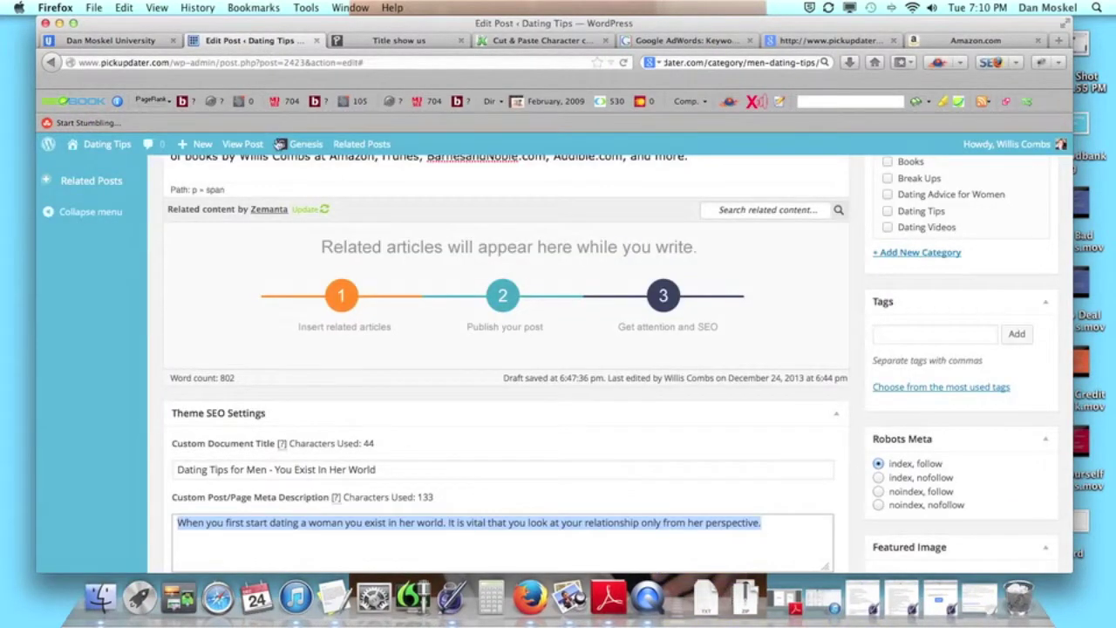
scroll(361, 232, up, 10)
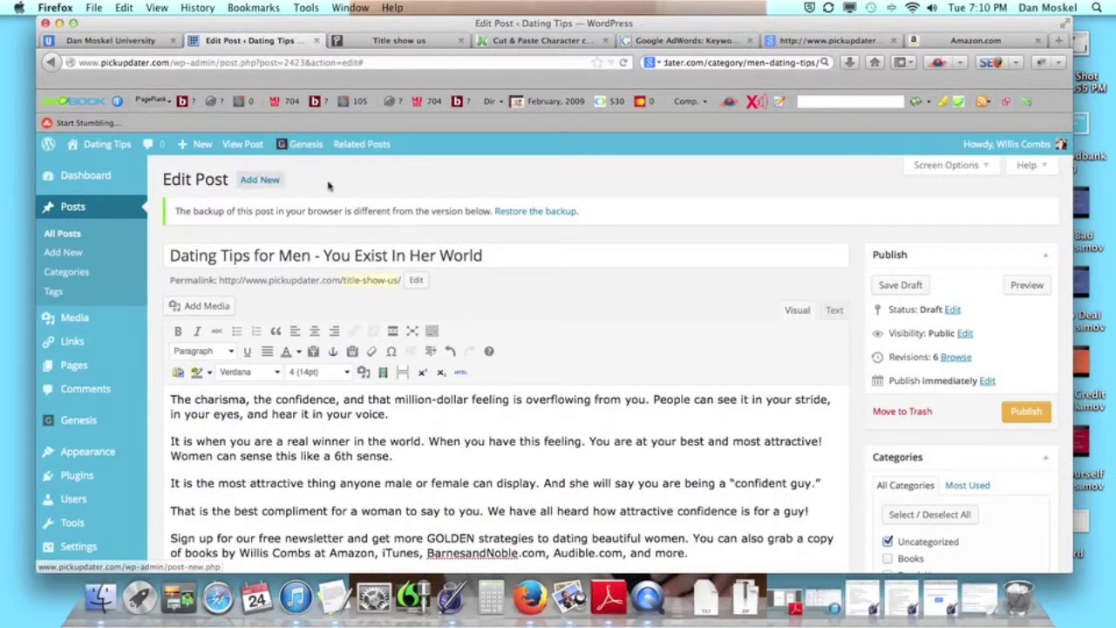
scroll(393, 222, down, 1)
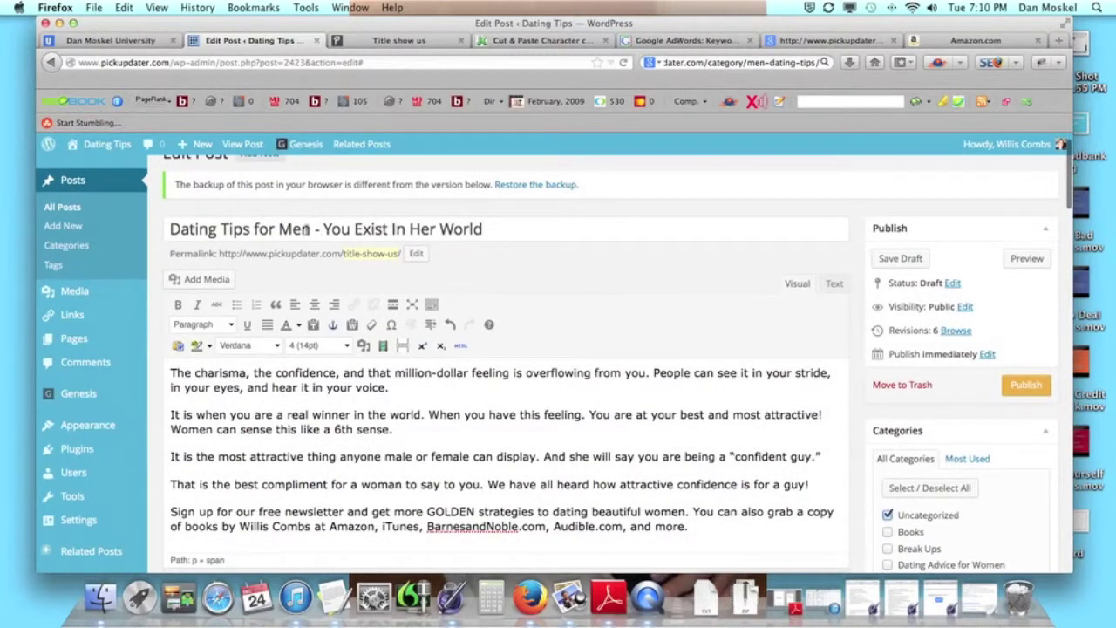
scroll(325, 235, down, 6)
scroll(325, 235, down, 2)
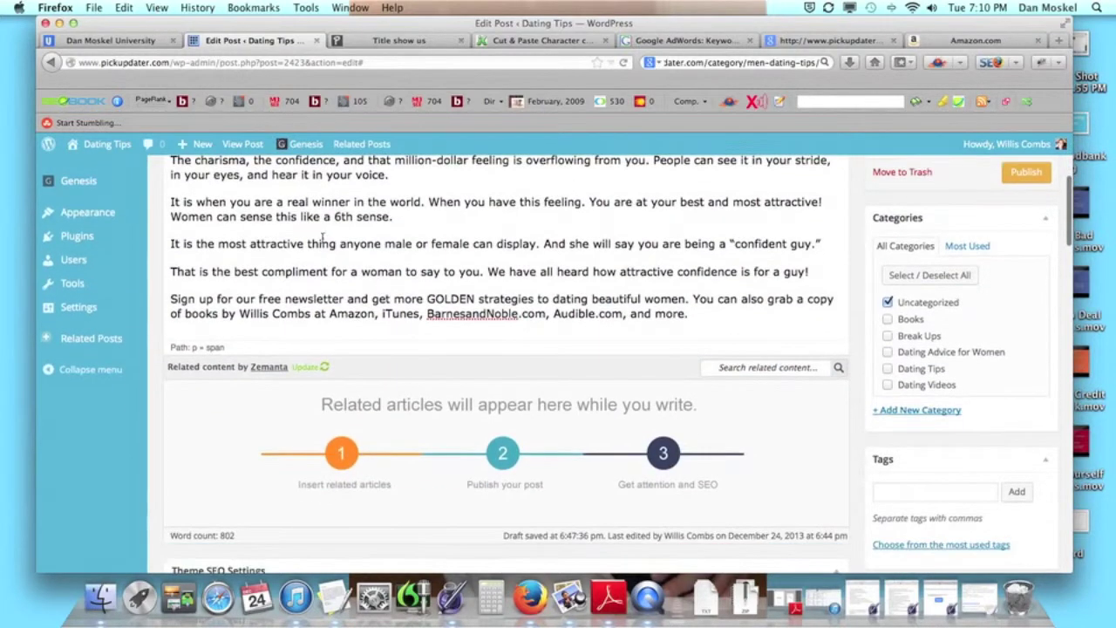
click(679, 48)
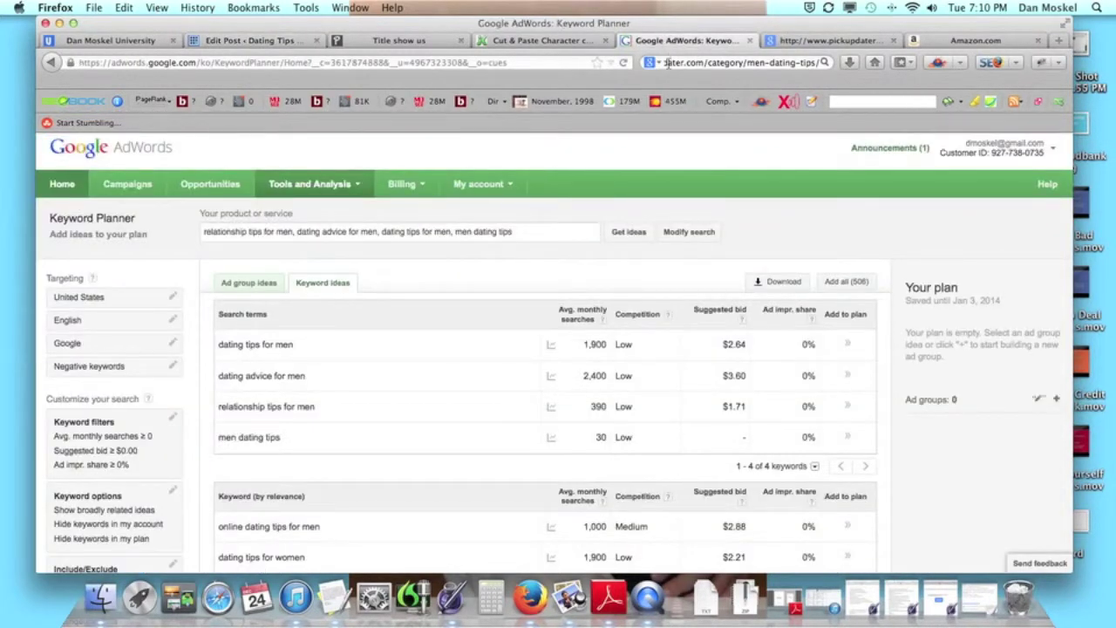
Step: Highlight 'dating tips for men' (1,900 monthly searches) in the Keyword Planner results
drag(684, 45, 401, 41)
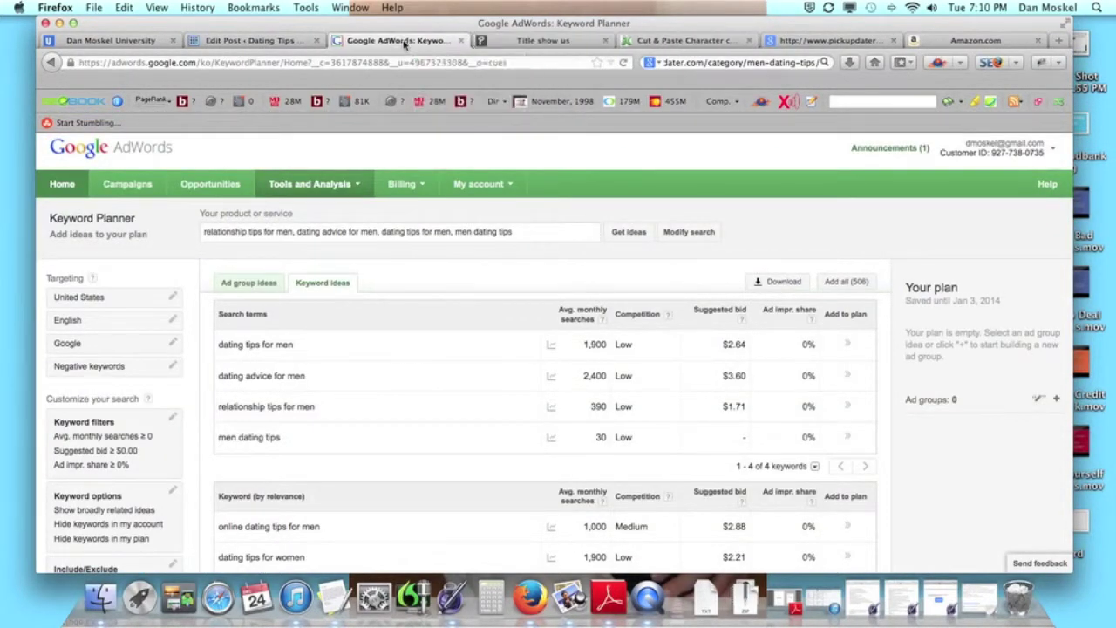
drag(220, 345, 295, 347)
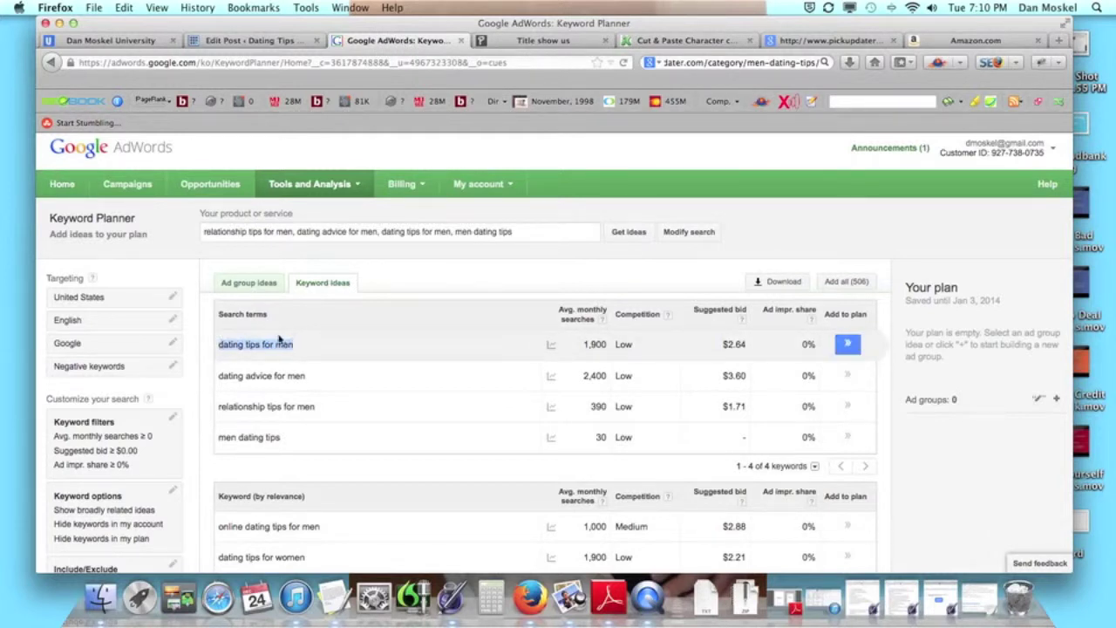
click(271, 41)
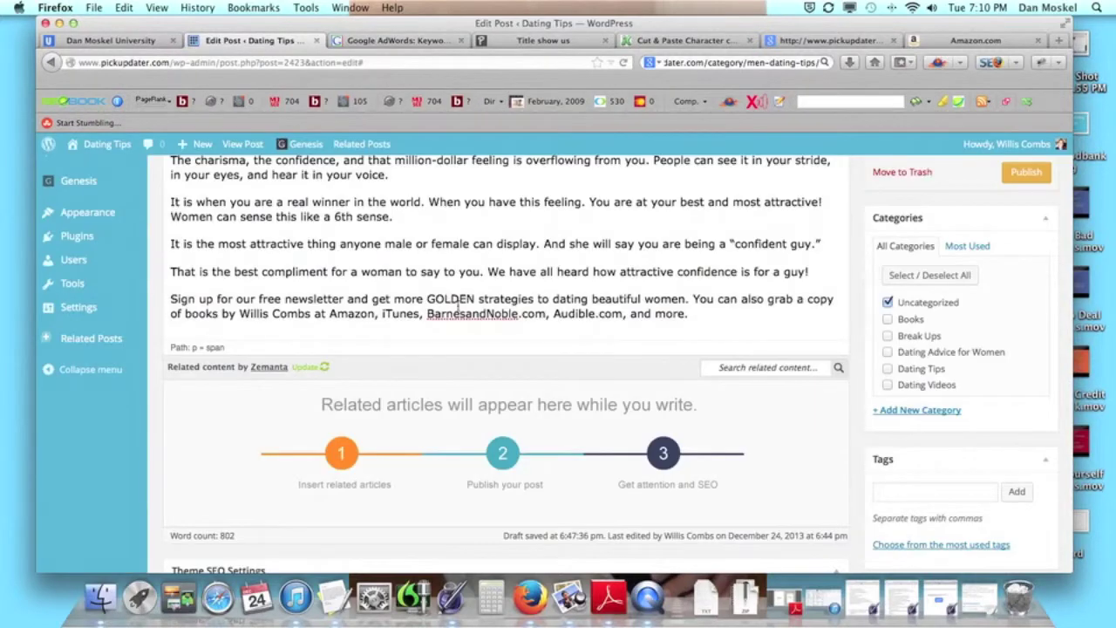
Step: Copy the post's meta description from its Theme SEO Settings box
scroll(458, 306, up, 5)
scroll(458, 306, up, 5)
scroll(459, 306, up, 5)
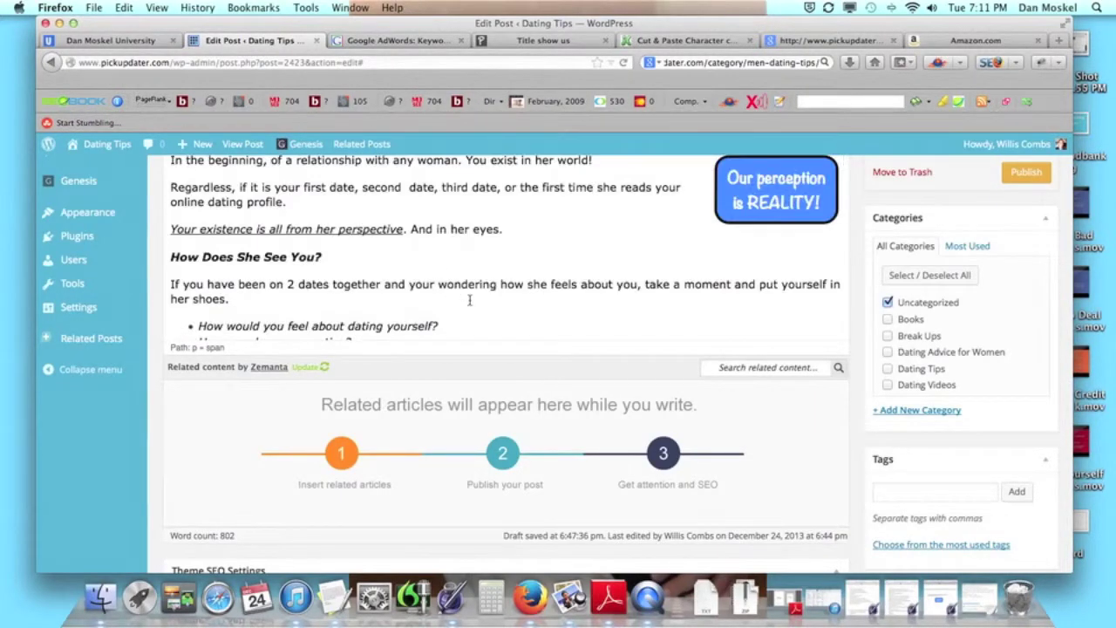
scroll(575, 264, up, 5)
scroll(566, 264, down, 5)
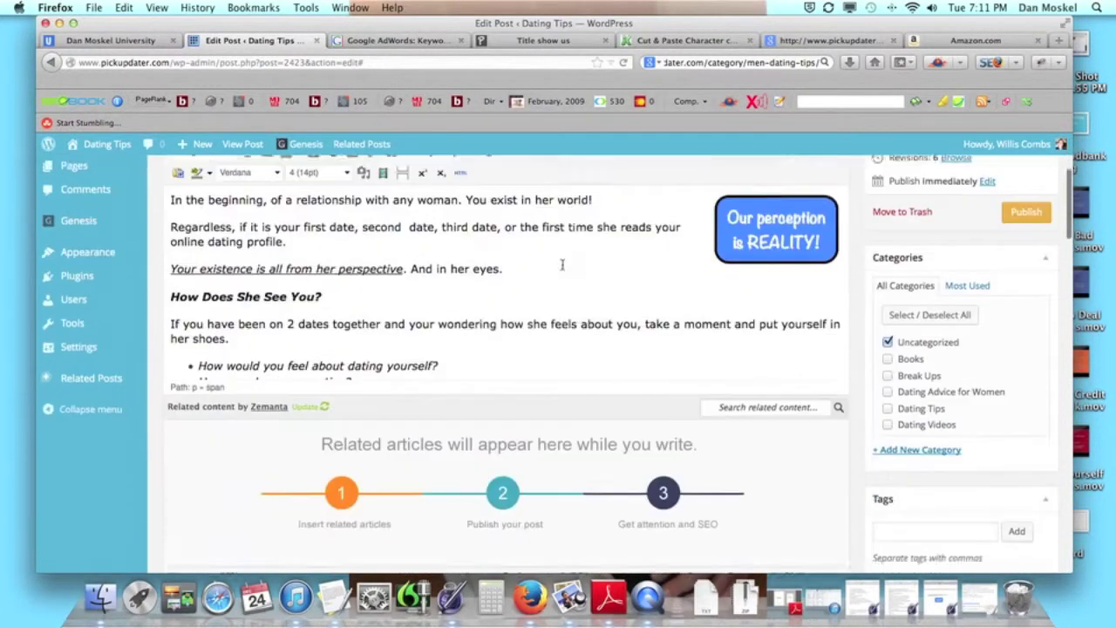
scroll(565, 267, down, 10)
scroll(563, 272, down, 2)
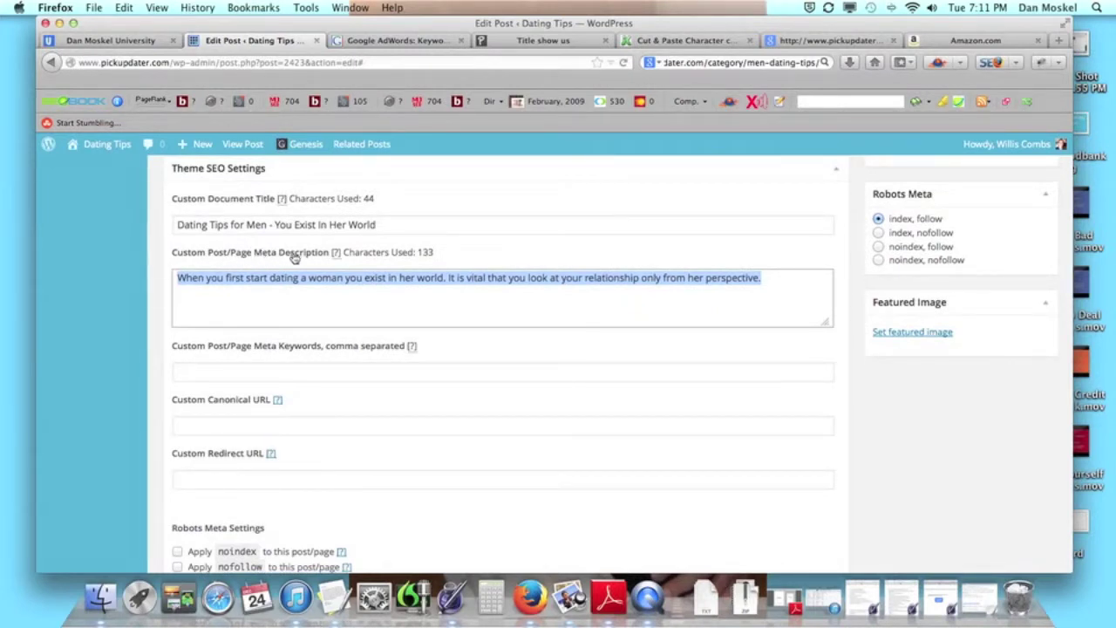
scroll(295, 259, up, 2)
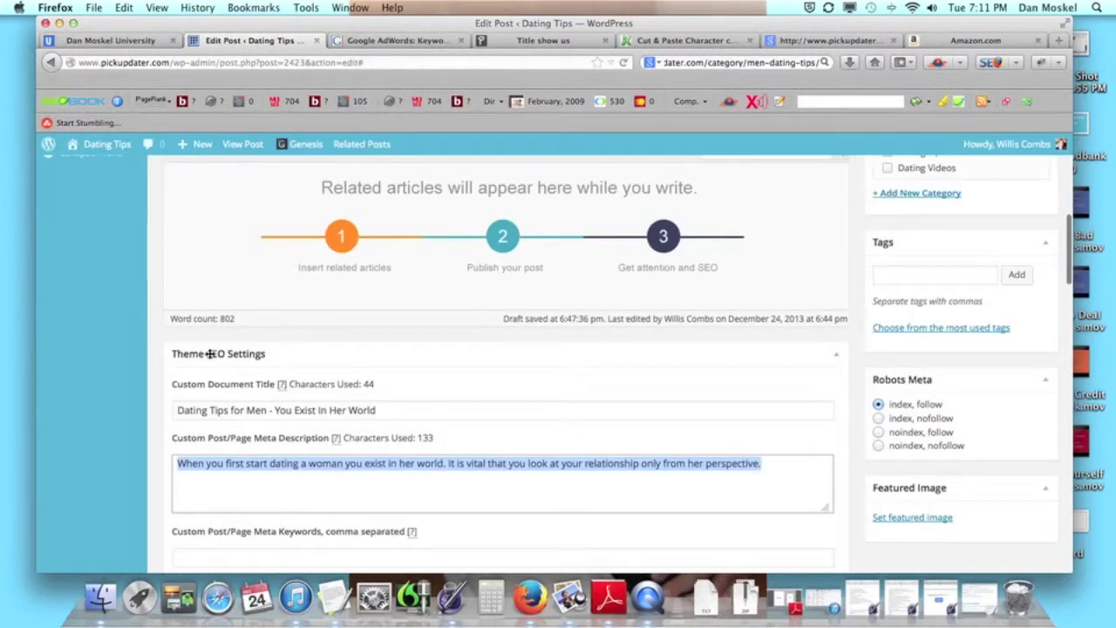
right_click(362, 457)
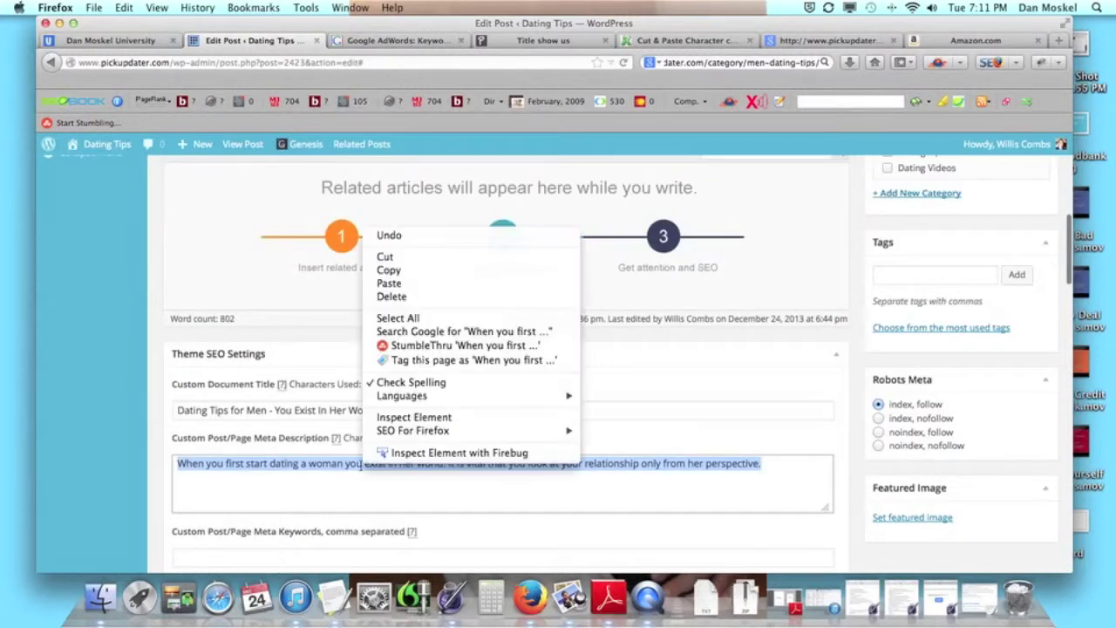
click(388, 271)
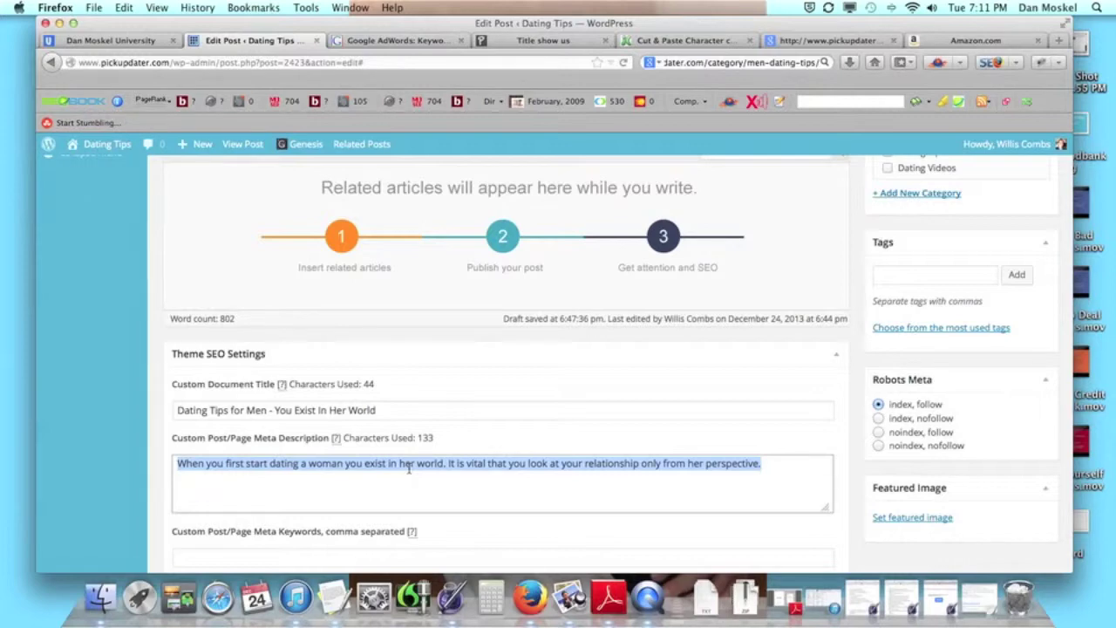
click(813, 41)
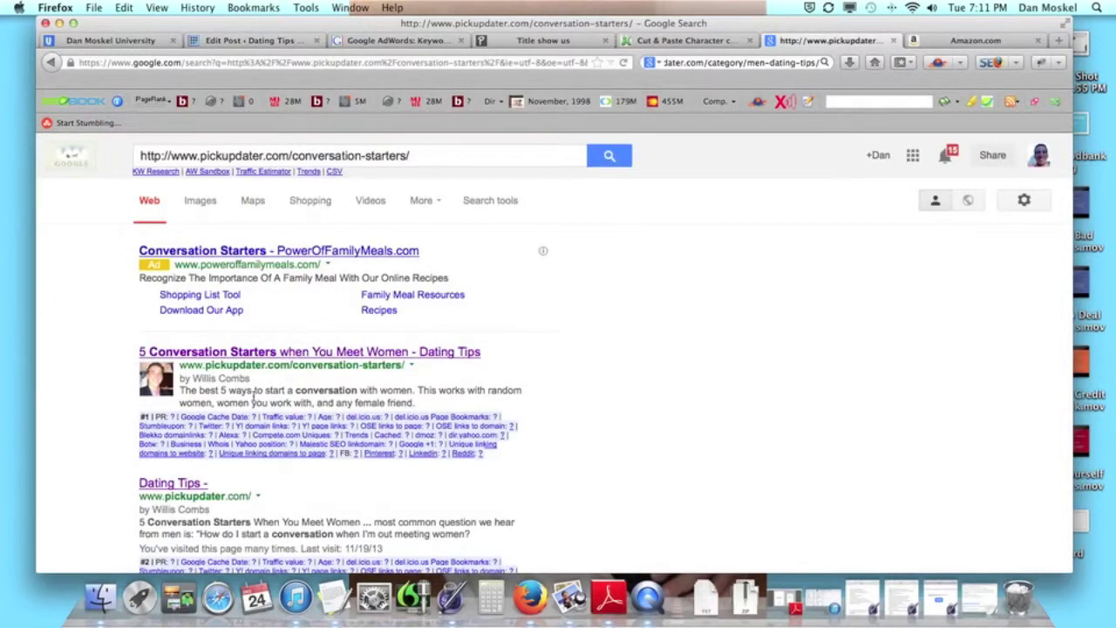
Step: Highlight the snippet 'The best 5 ways to start a conversation with women…' under the pickupdater result
drag(180, 390, 417, 406)
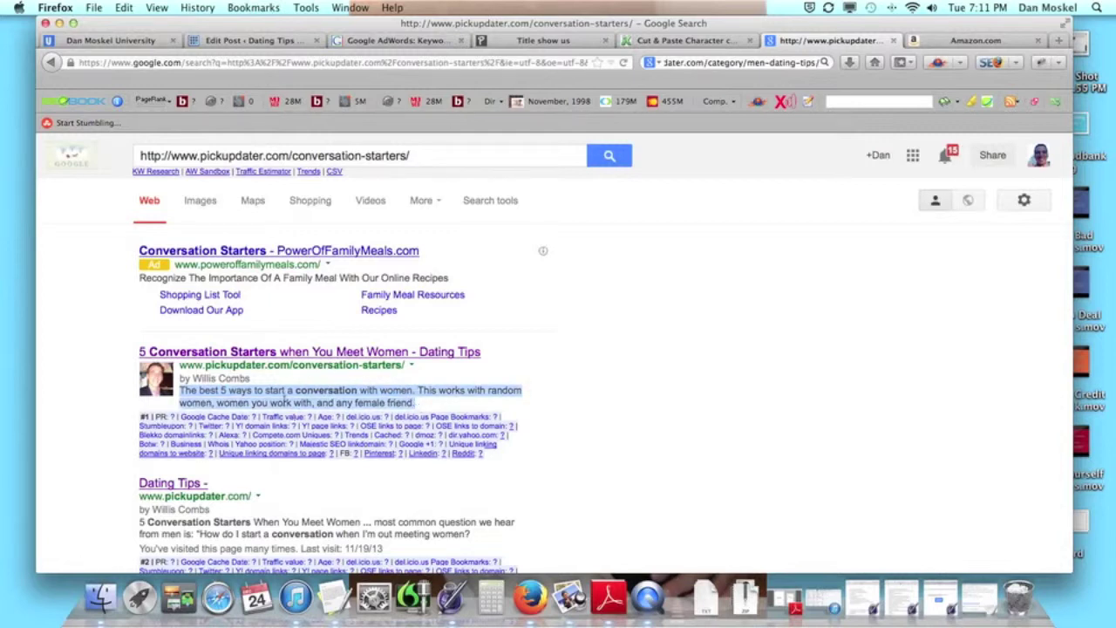
drag(123, 353, 481, 353)
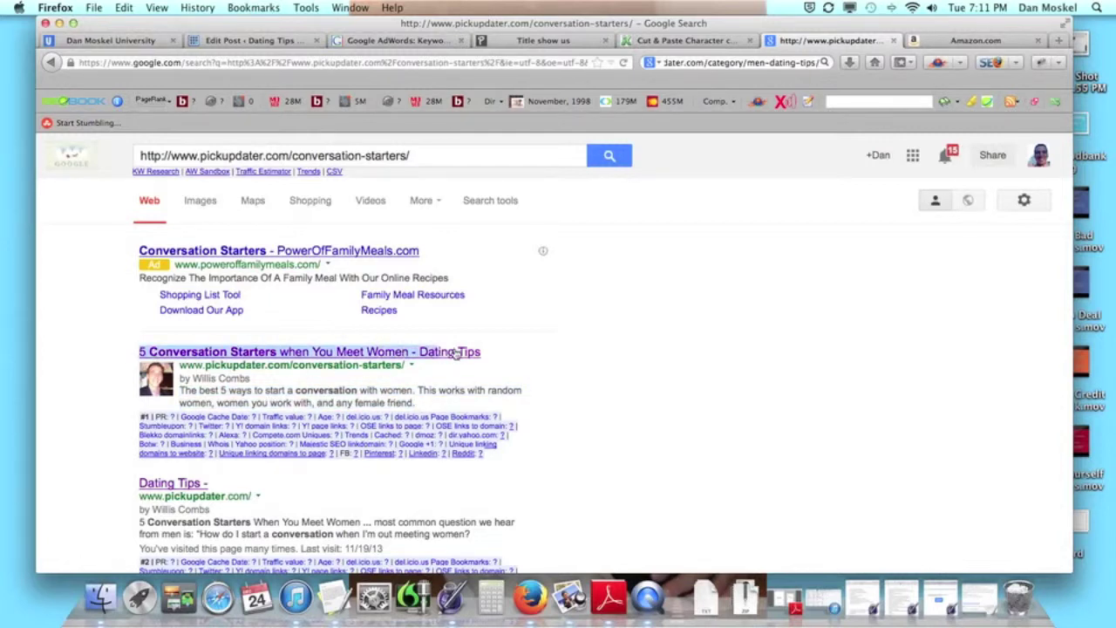
drag(180, 392, 415, 404)
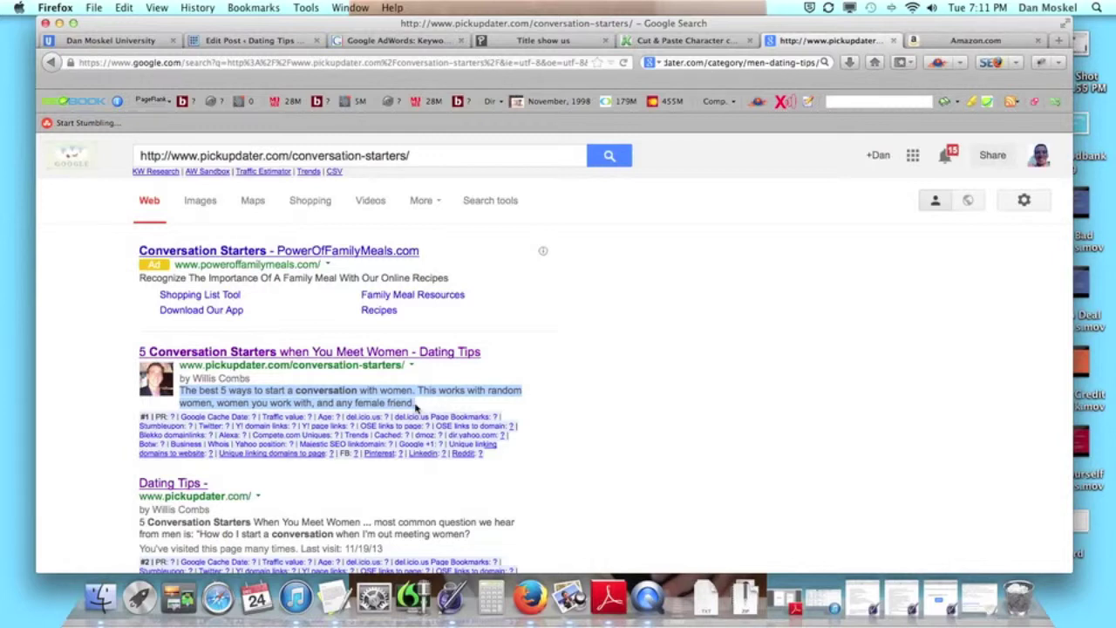
Step: Count the pasted meta description in JavaScript Kit's character counter, which gives 133 characters
click(703, 40)
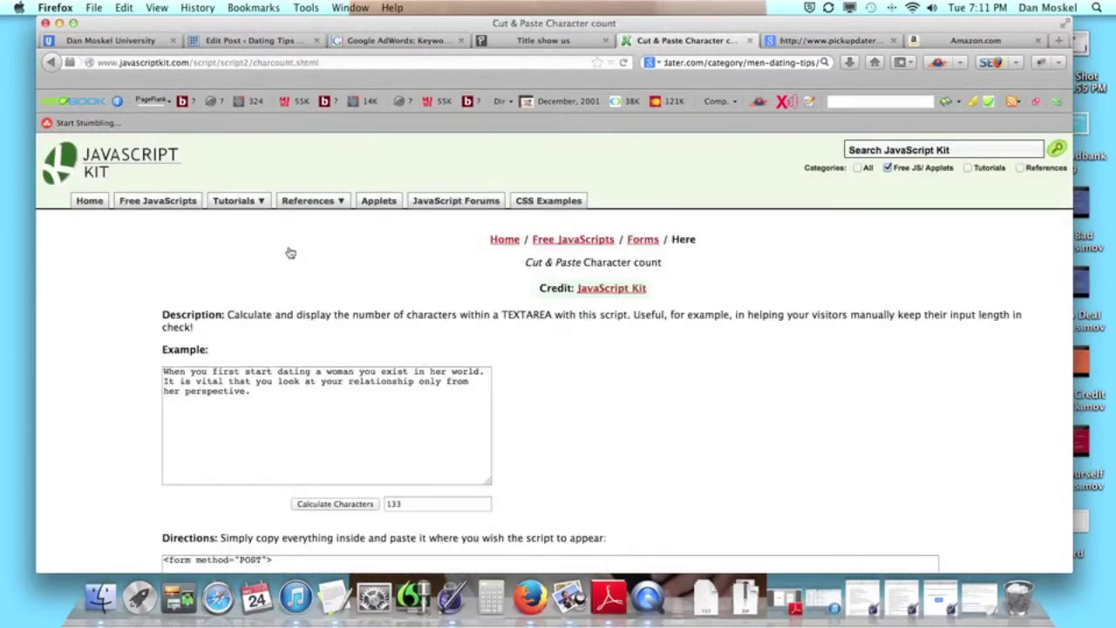
drag(251, 391, 133, 367)
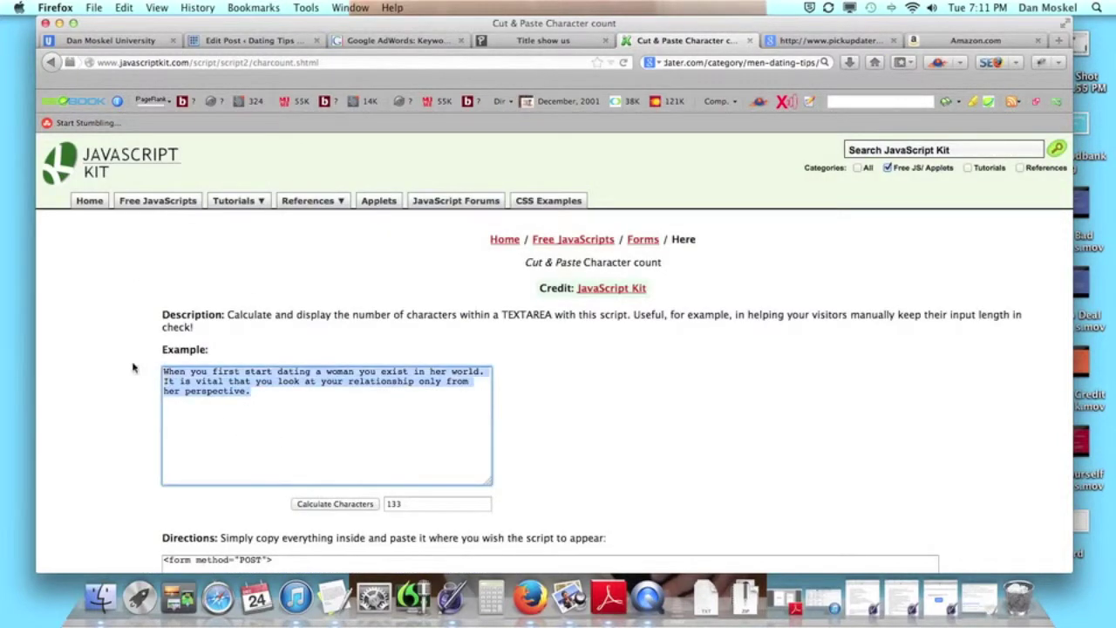
click(372, 506)
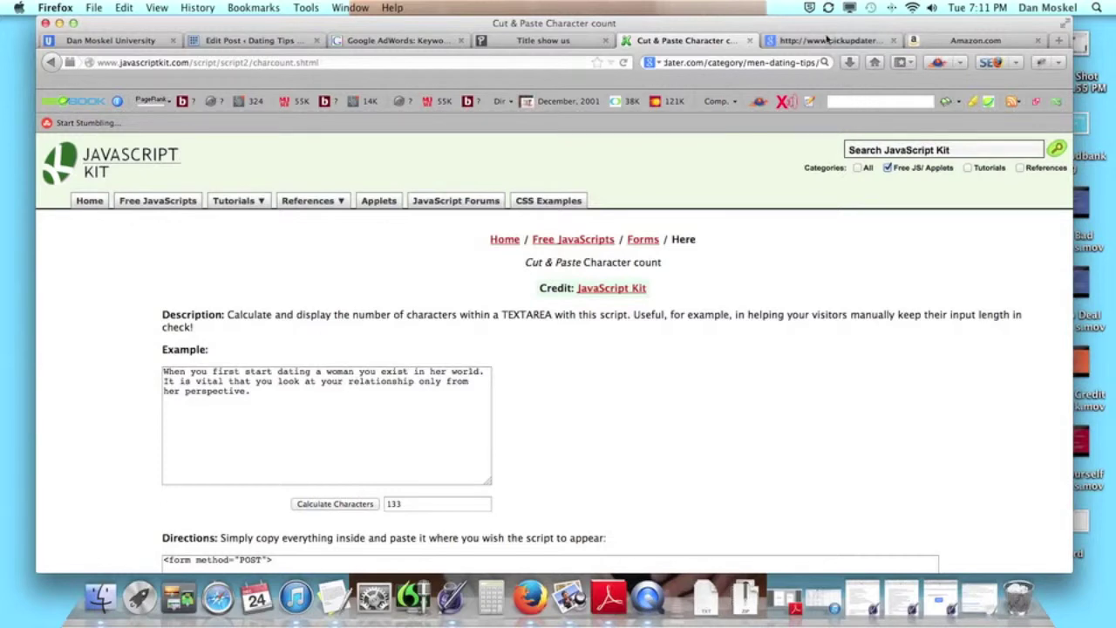
click(828, 40)
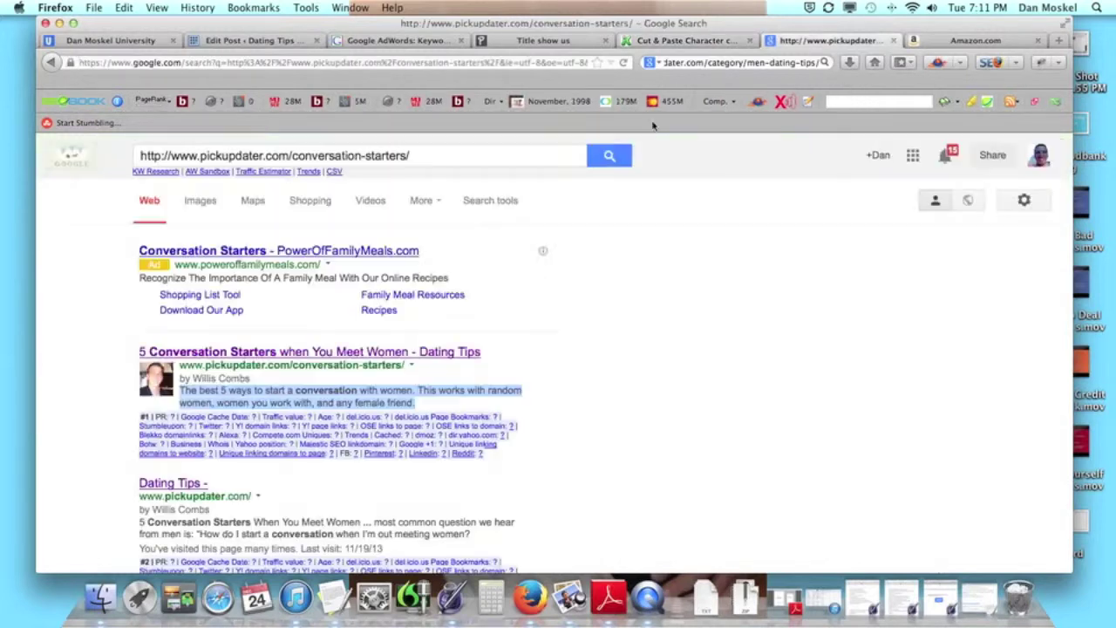
Step: Deselect the pickupdater snippet and return to Keyword Planner's 'dating tips for men' results
click(440, 389)
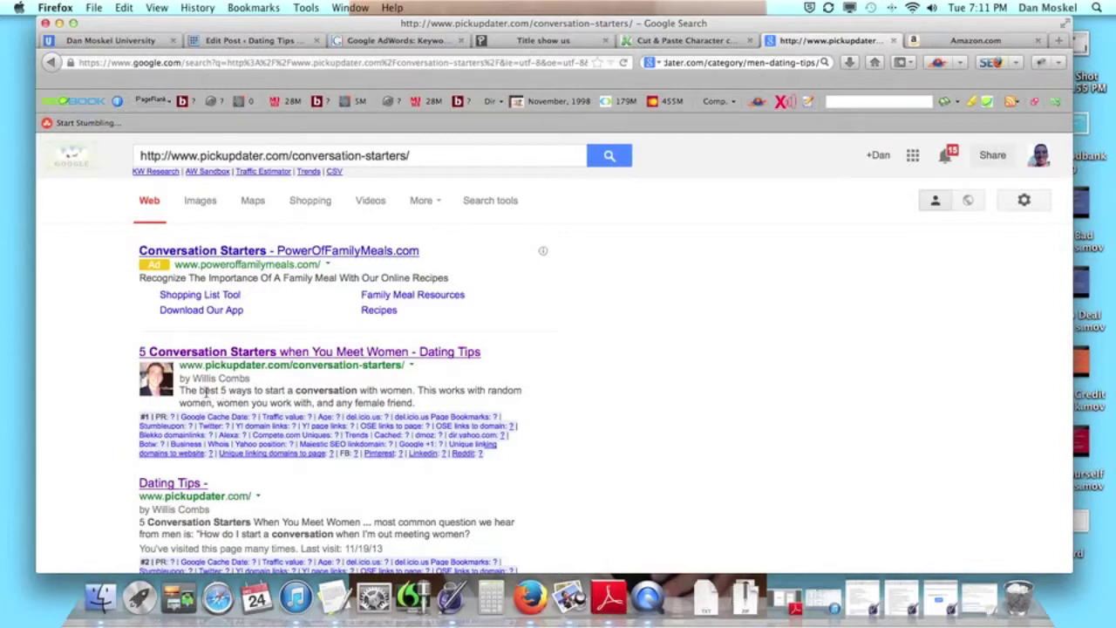
click(413, 44)
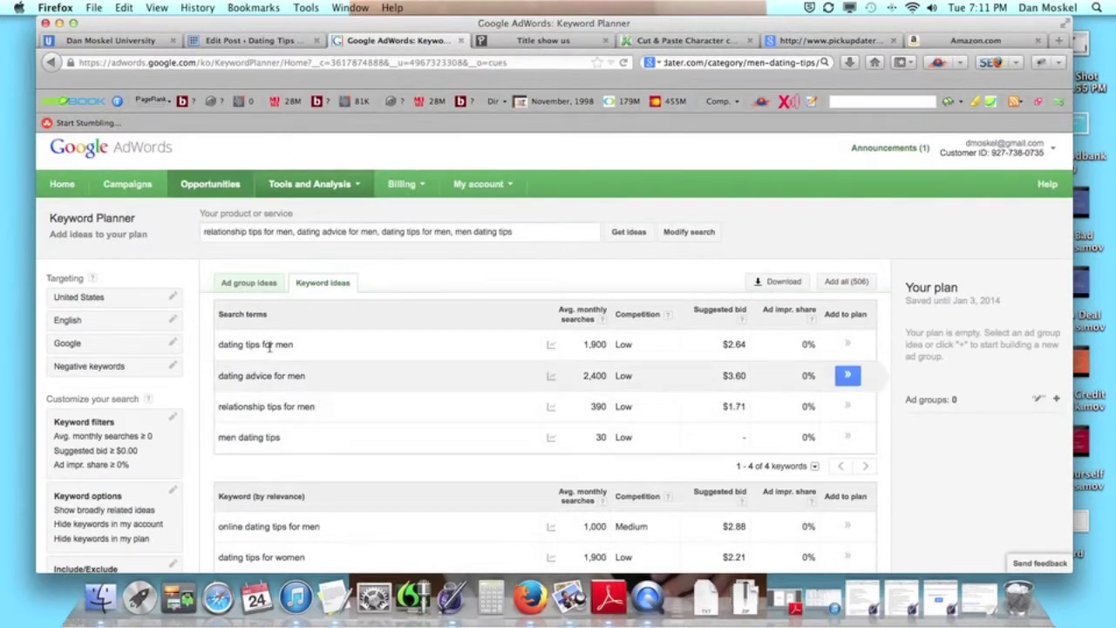
mouse_move(294, 349)
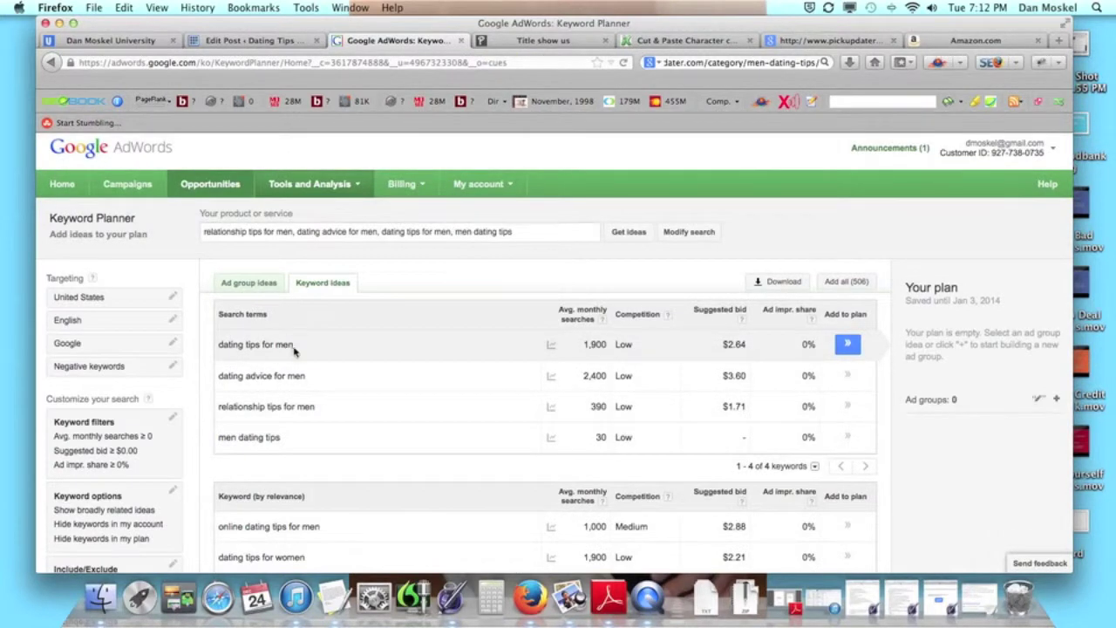
drag(294, 346, 220, 346)
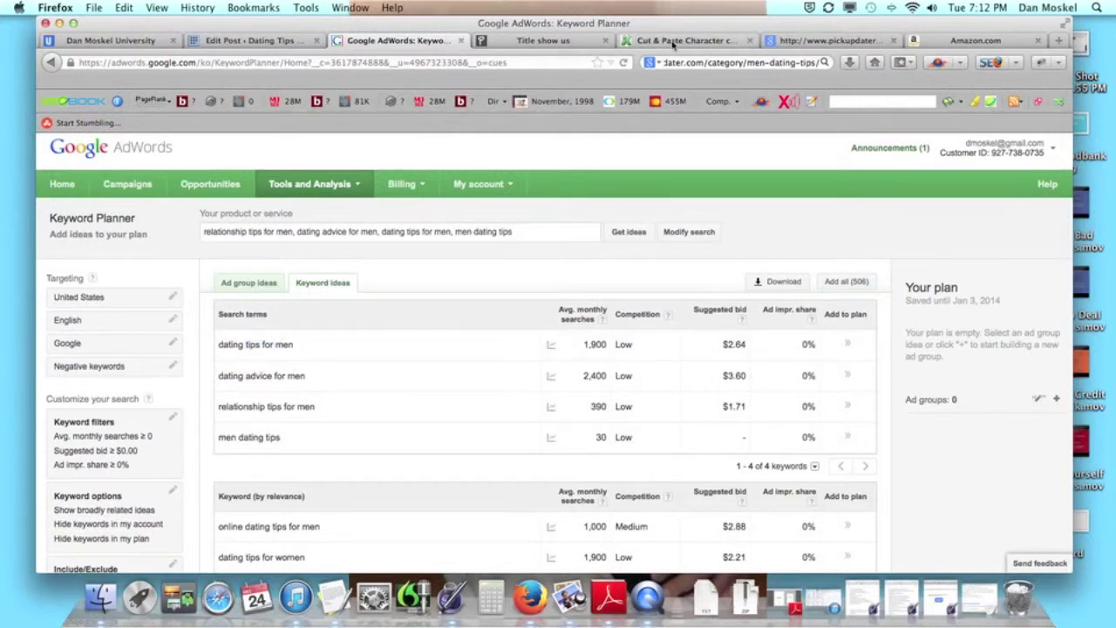
key(ctrl+Tab)
key(ctrl+Tab)
key(ctrl+Tab)
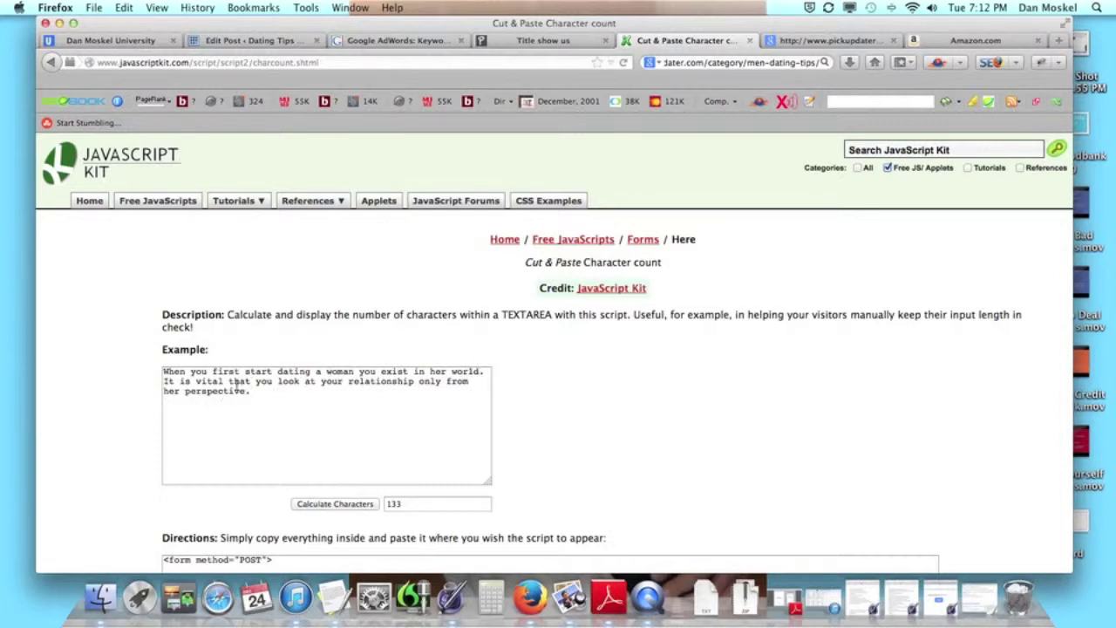
drag(278, 372, 353, 372)
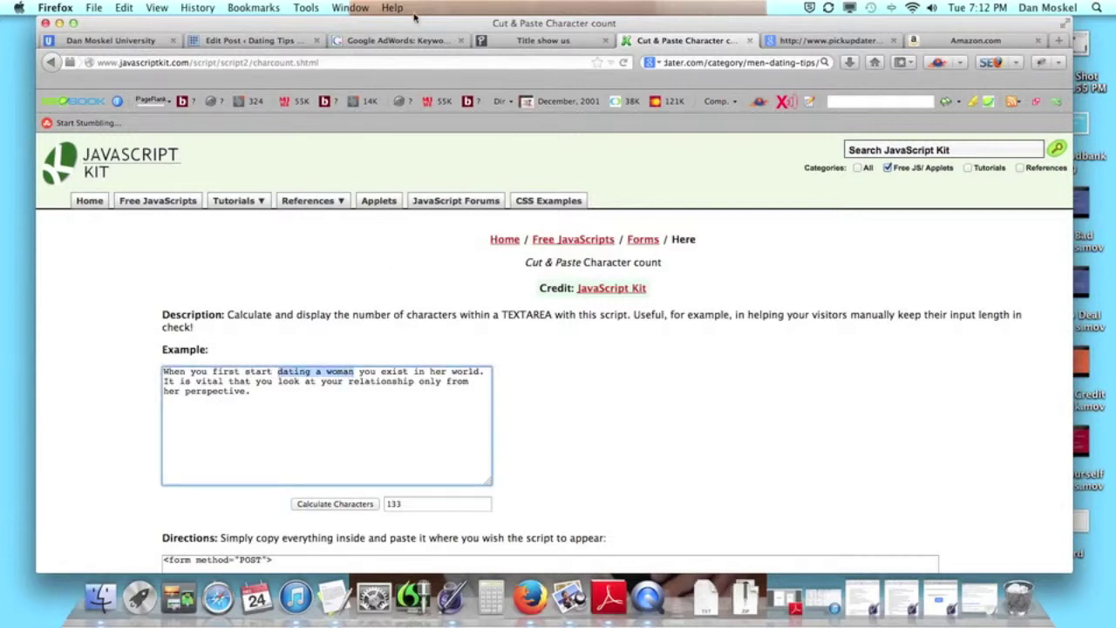
click(401, 42)
click(551, 233)
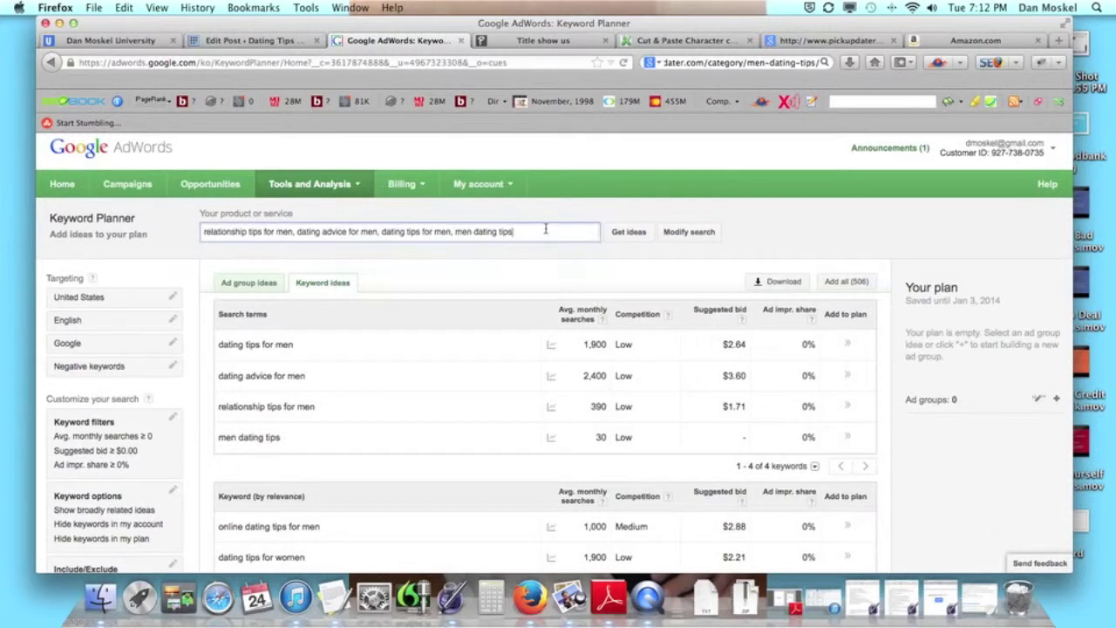
Step: Add 'dating a woman' to the Keyword Planner search, which shows 30 monthly searches and high competition
text(, dating)
key(Return)
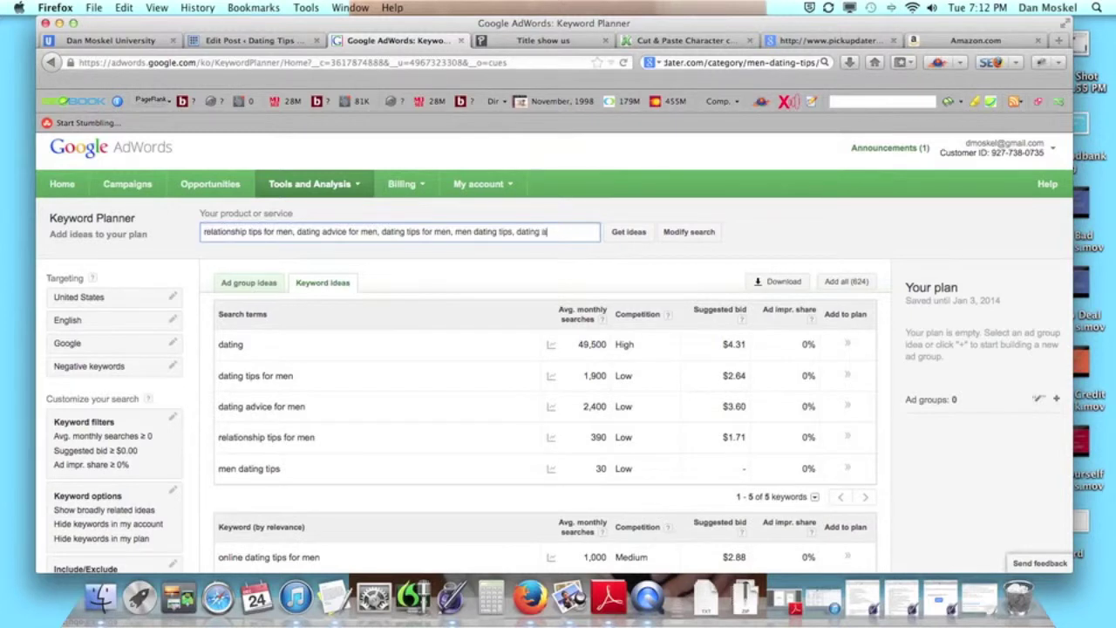
text(woman)
key(Return)
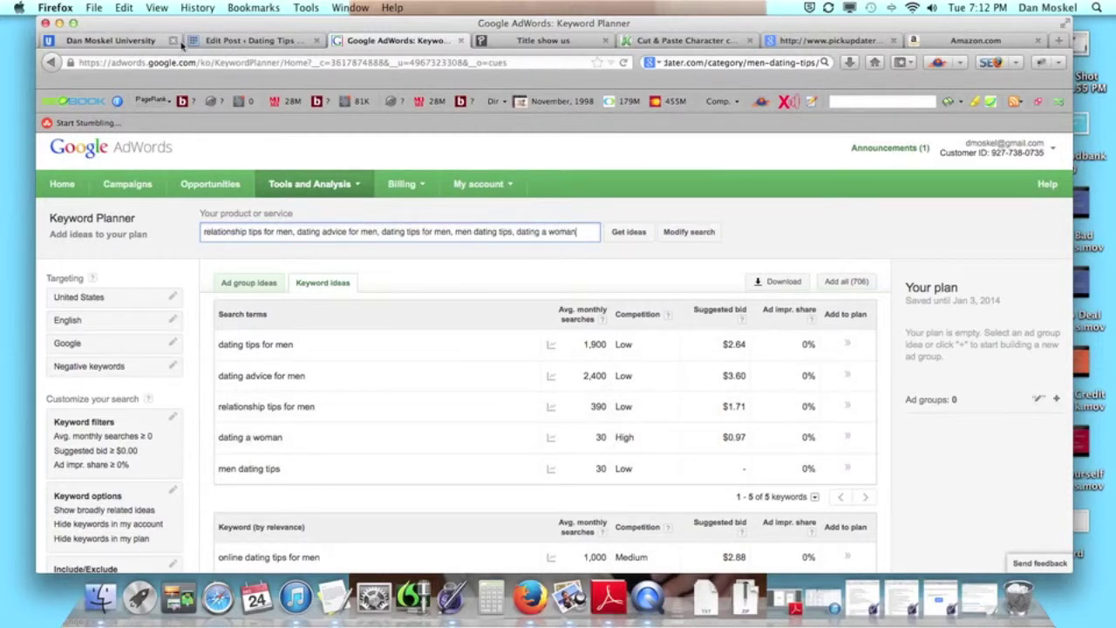
click(244, 45)
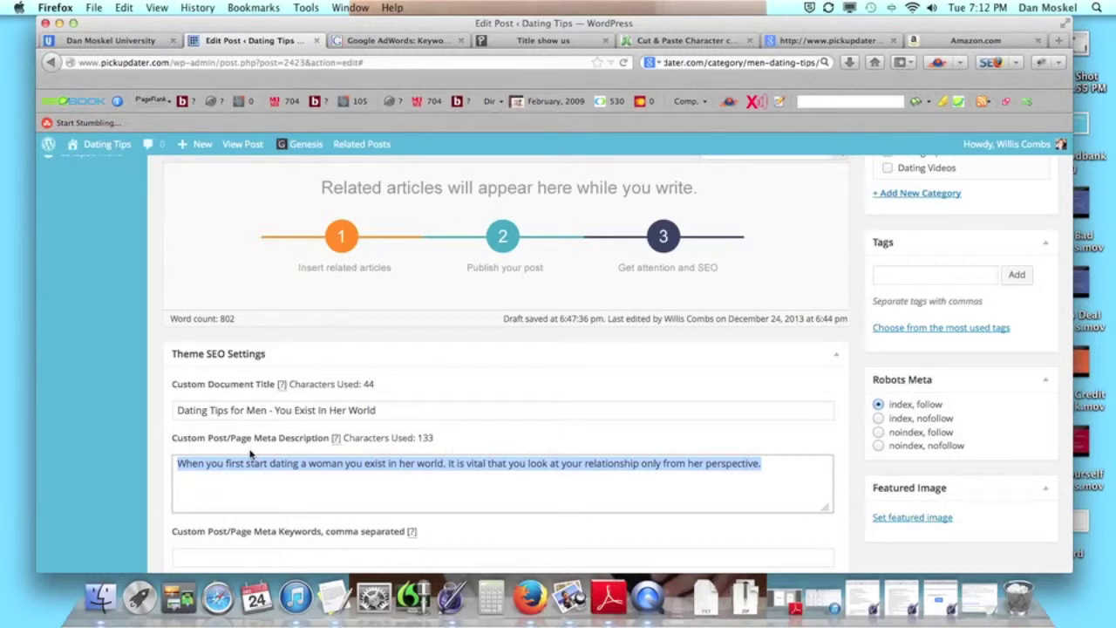
key(Left)
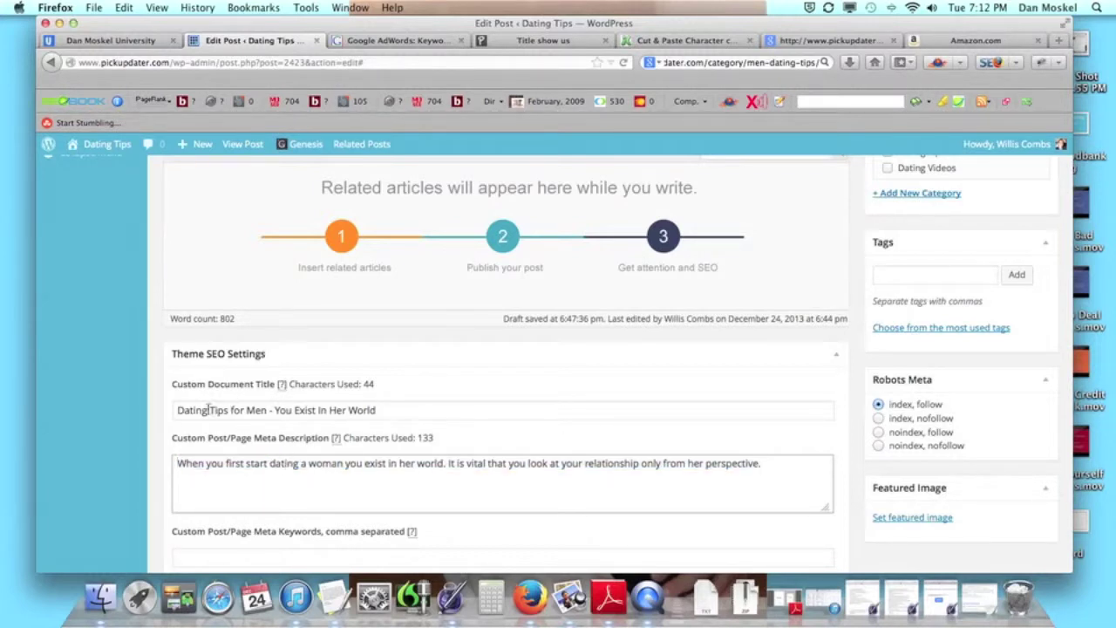
drag(174, 409, 271, 409)
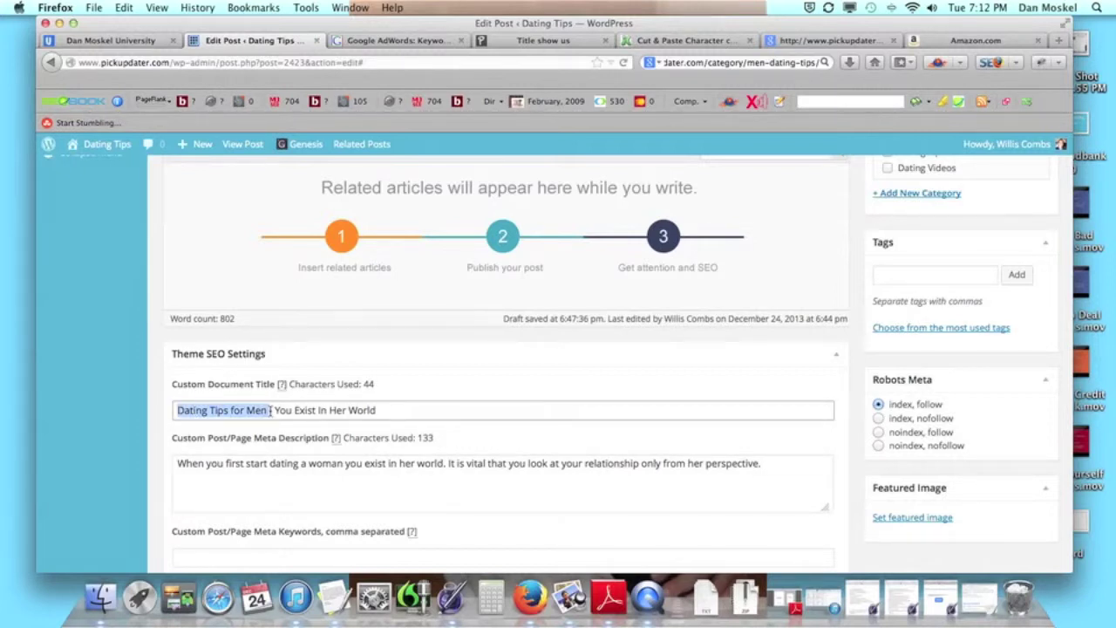
scroll(473, 399, up, 2)
scroll(471, 399, up, 5)
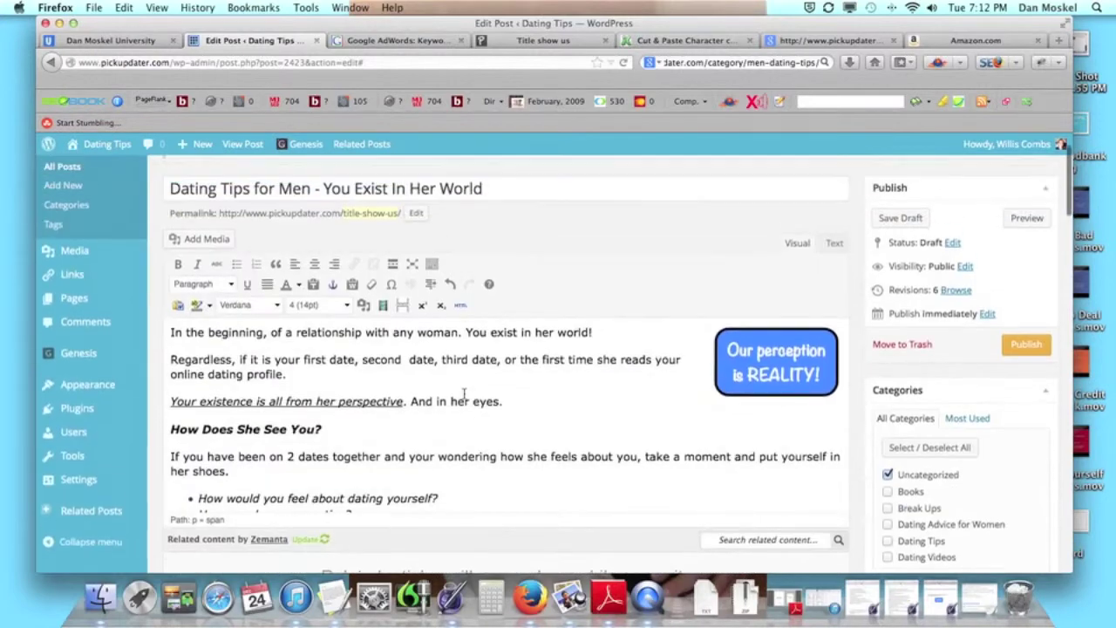
scroll(467, 398, up, 1)
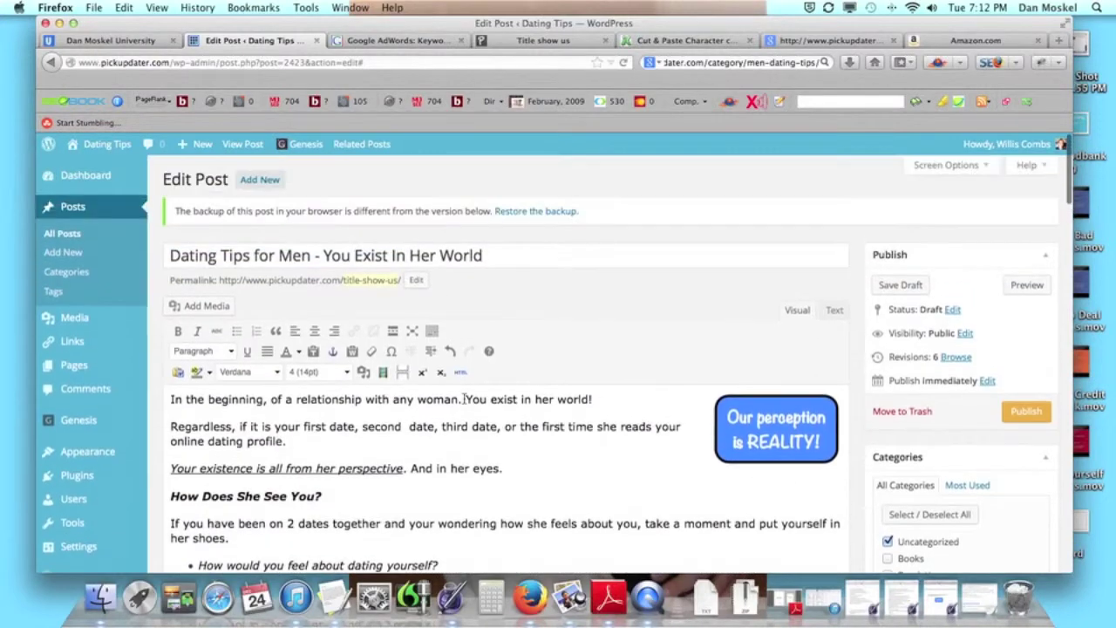
click(417, 281)
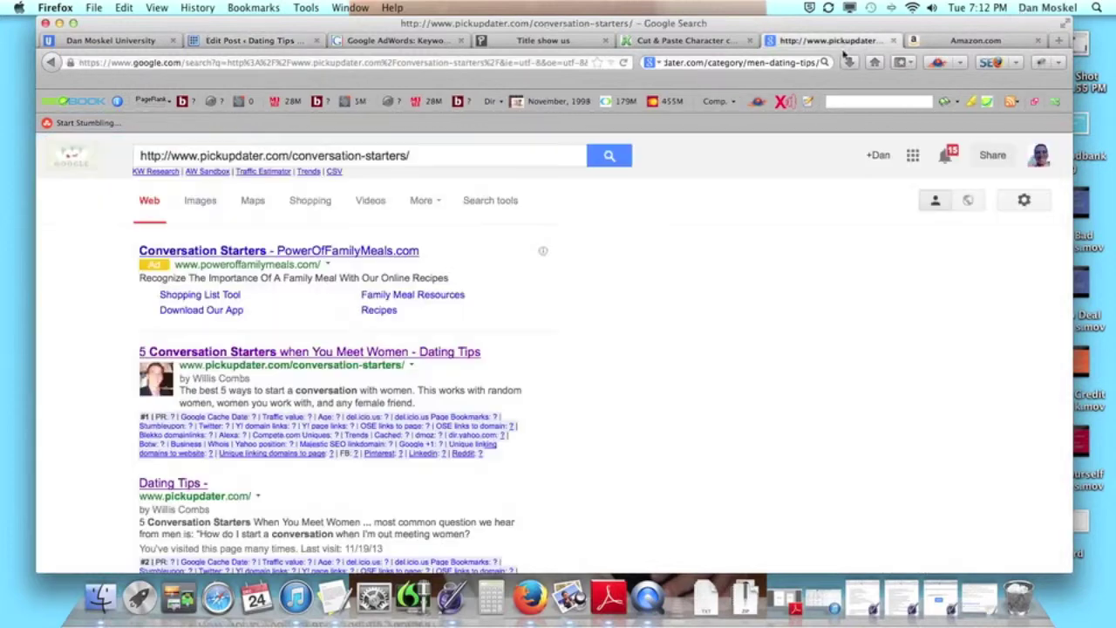
Step: Highlight the 'conversation-starters' slug in the top pickupdater result's URL
click(871, 40)
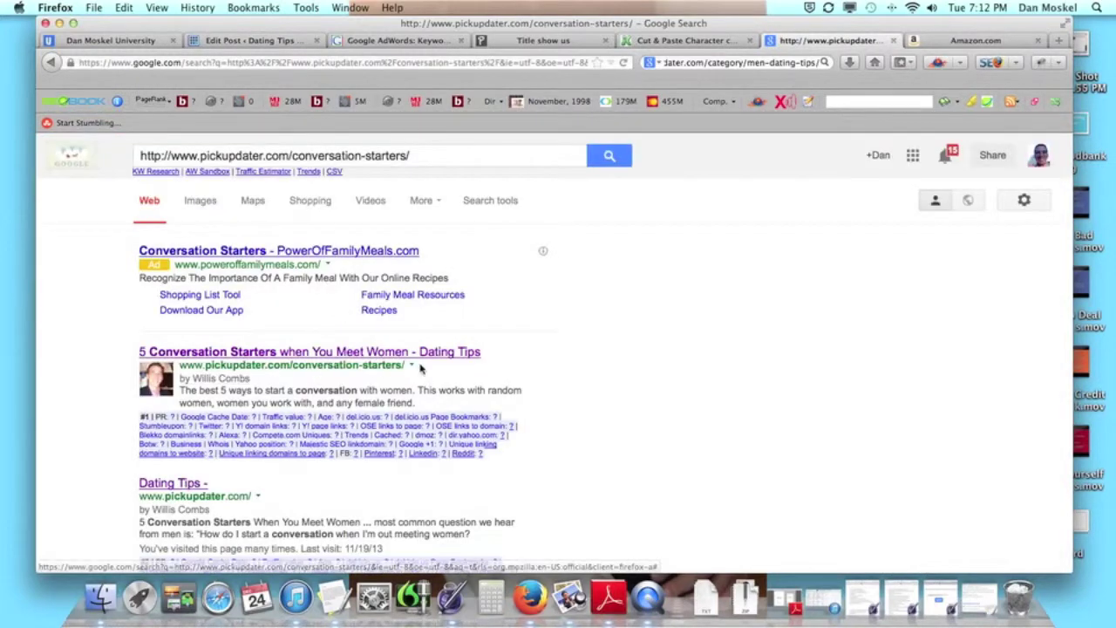
drag(405, 366, 179, 373)
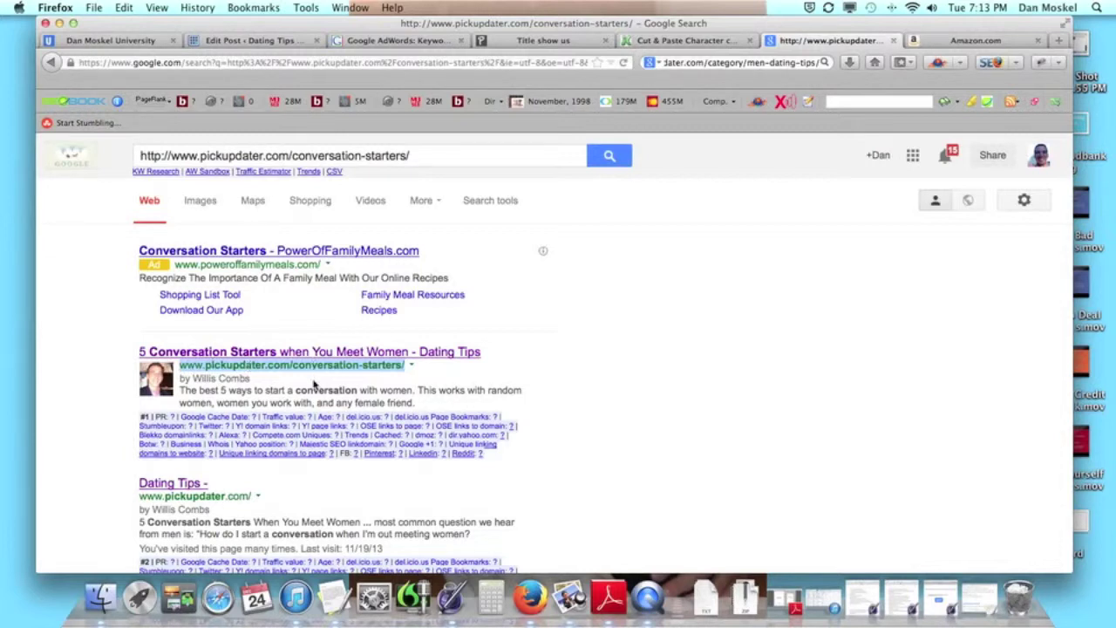
click(315, 383)
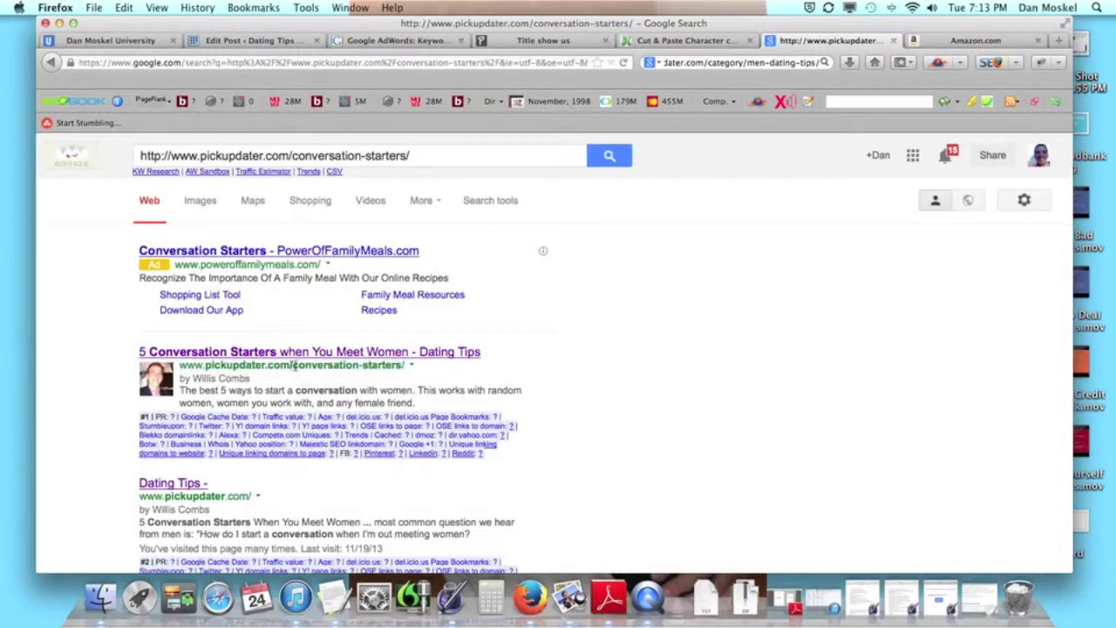
drag(293, 366, 409, 370)
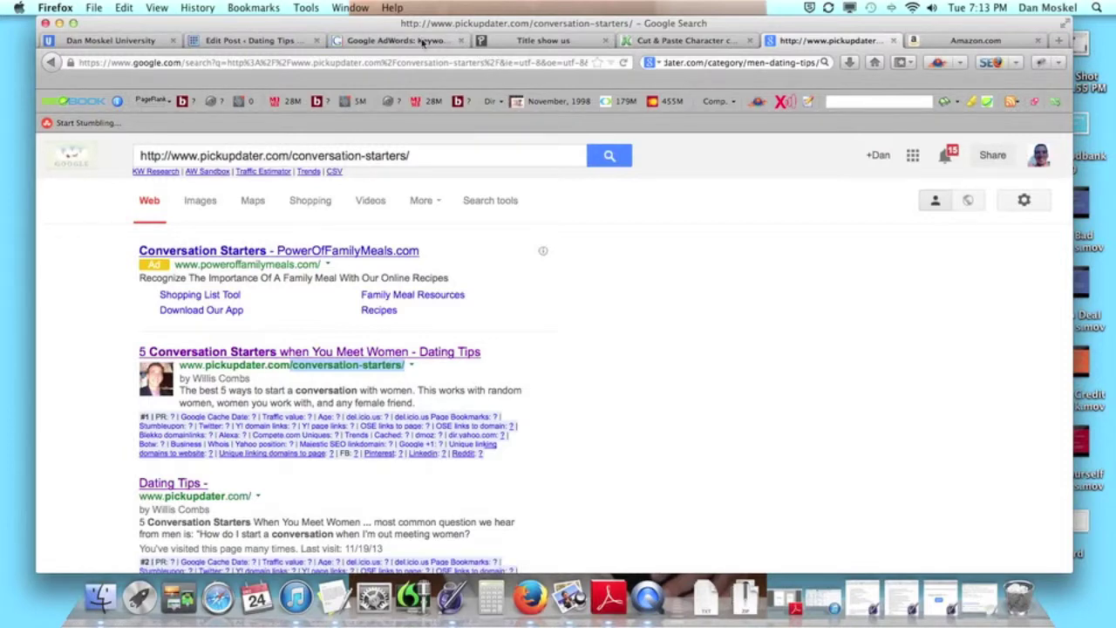
click(270, 45)
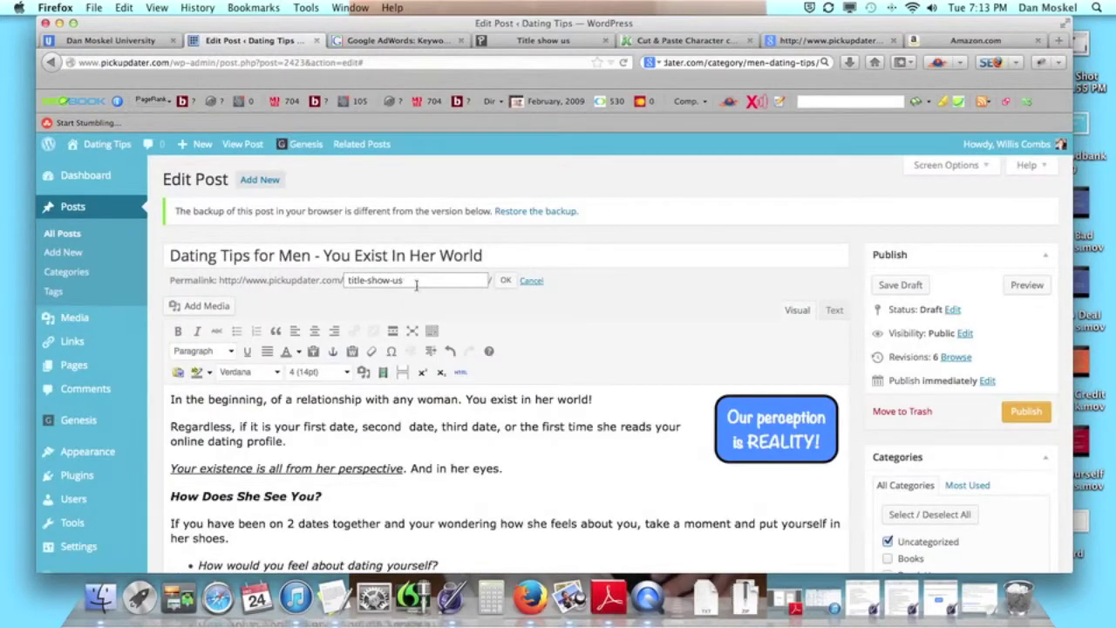
Step: Replace the title-show-us permalink slug with 'dating-tips-for-men-her-world' and confirm it
drag(415, 280, 293, 279)
text(dating-ti)
text(ps-for-)
text(men-)
text(her-world)
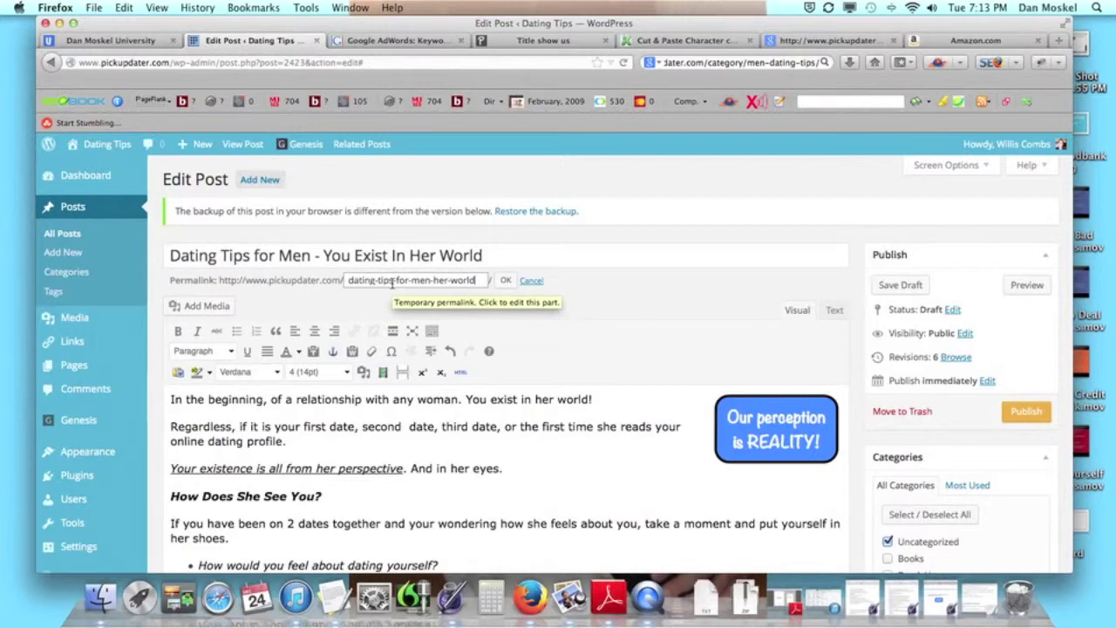
text(title-show-us)
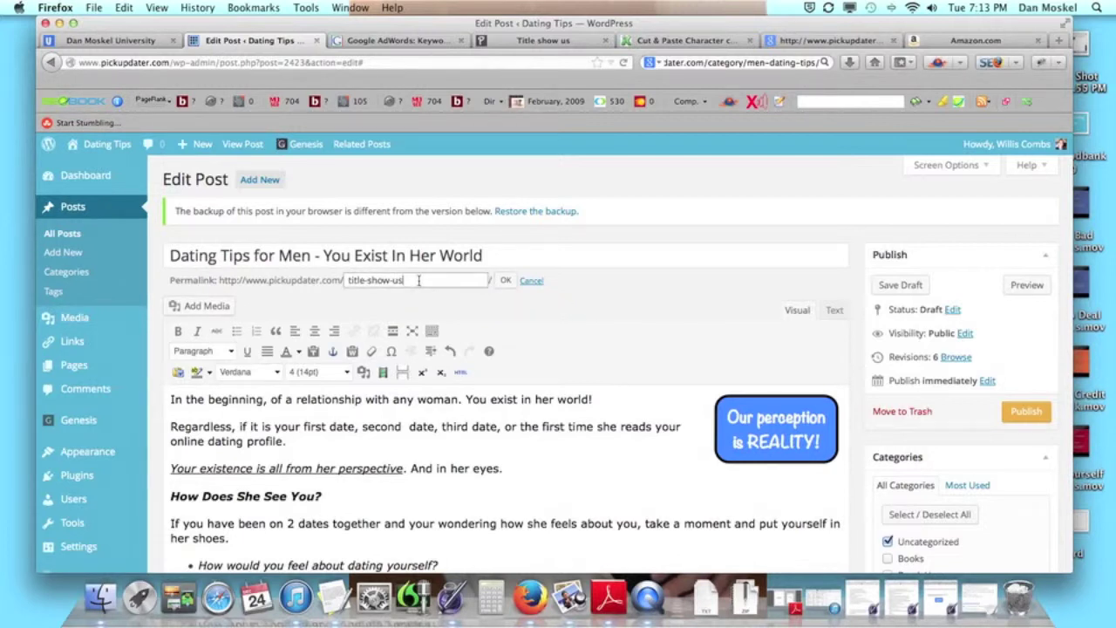
drag(420, 280, 299, 277)
text(dati)
text(ng-)
text(tips-for)
text(-men-her-world)
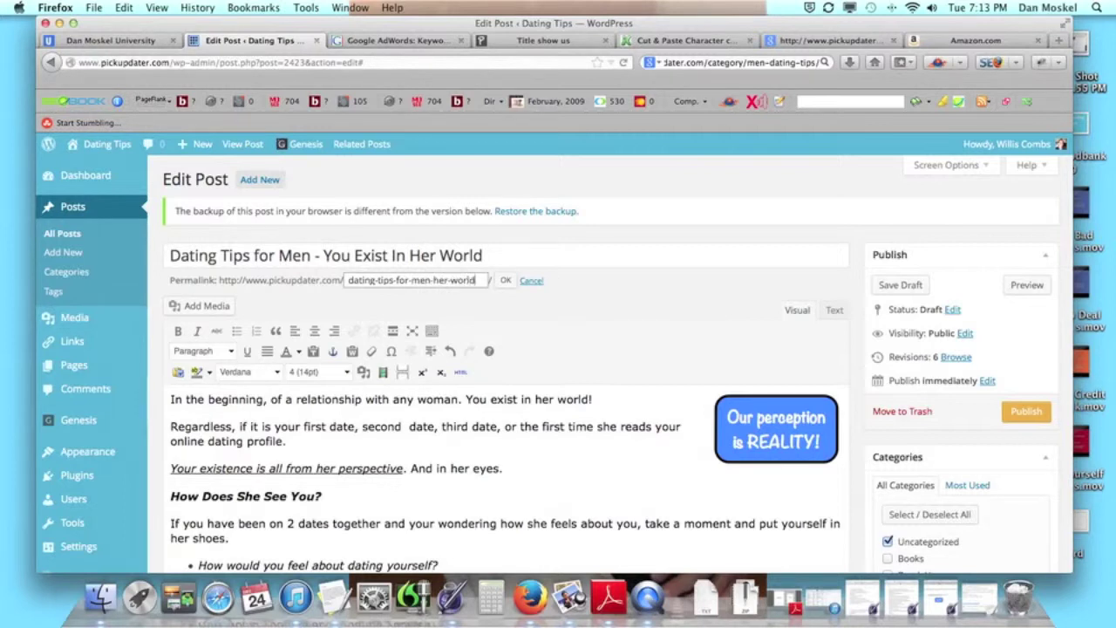
click(504, 279)
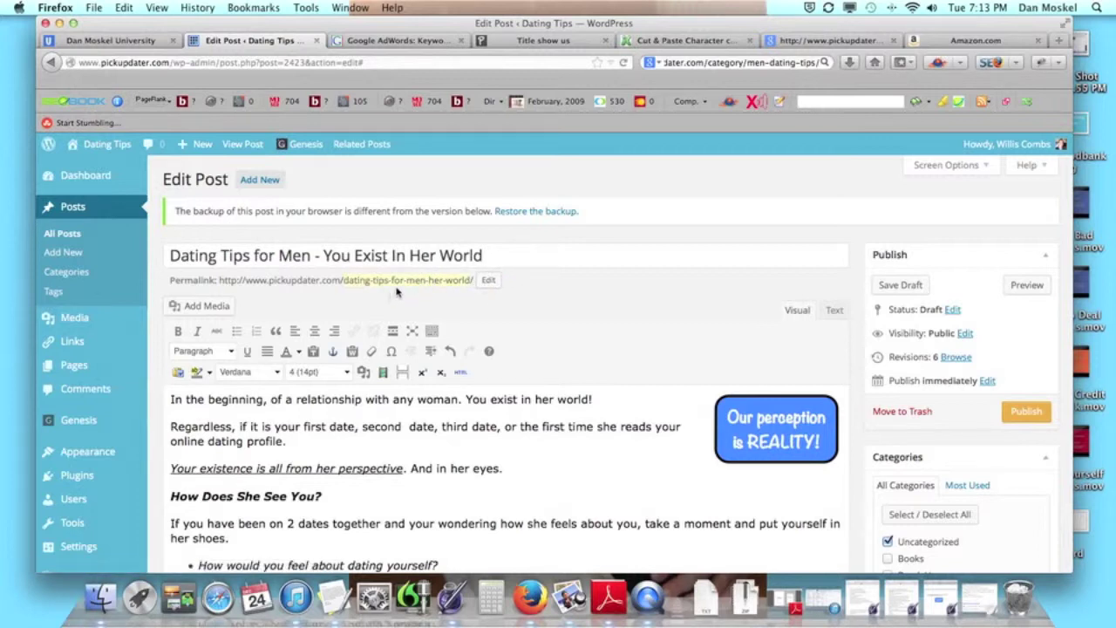
drag(347, 284, 427, 286)
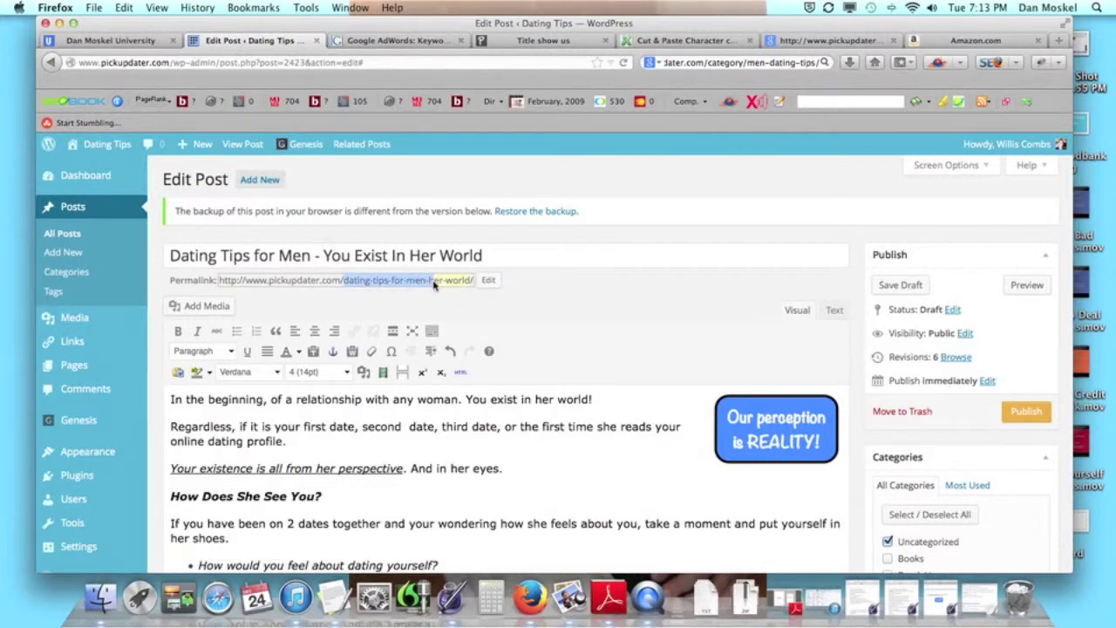
click(427, 284)
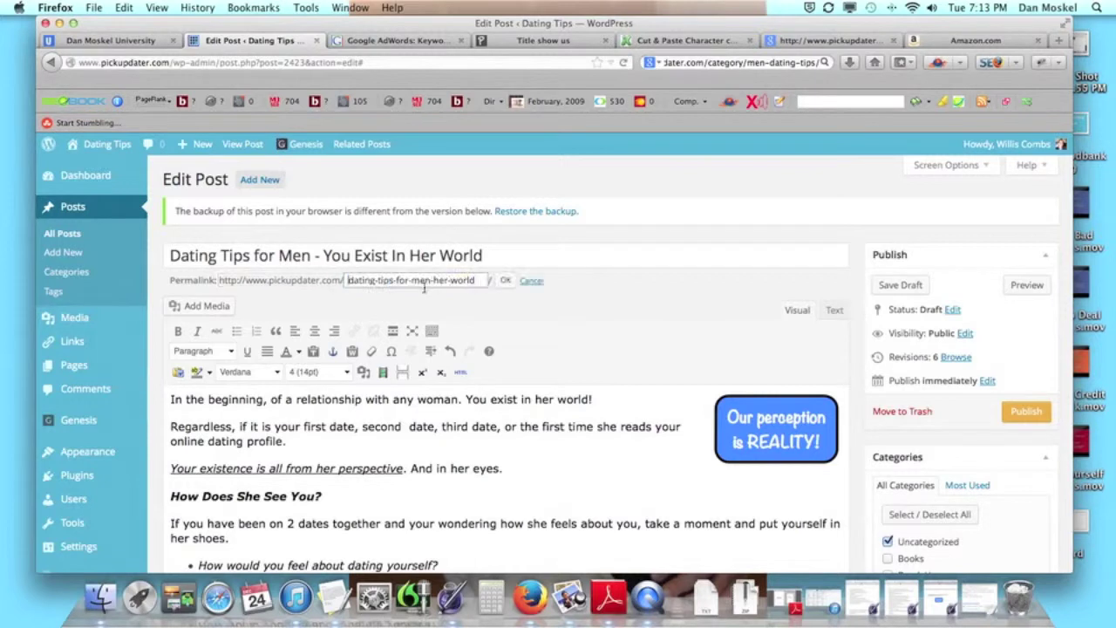
click(505, 280)
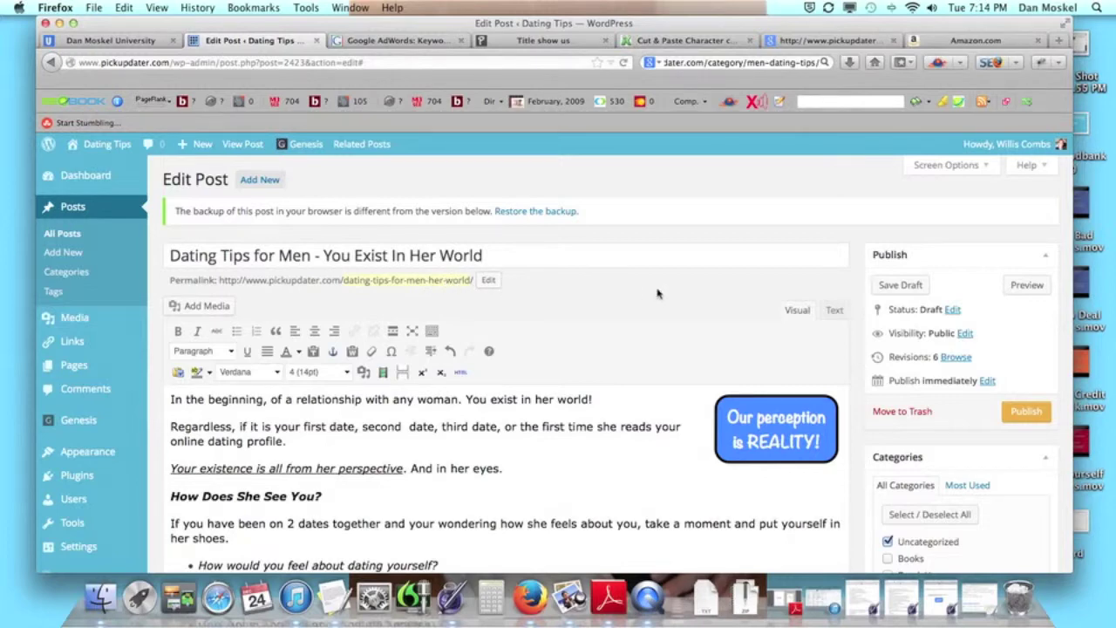
Step: Preview the draft post from the Publish box
scroll(720, 301, down, 3)
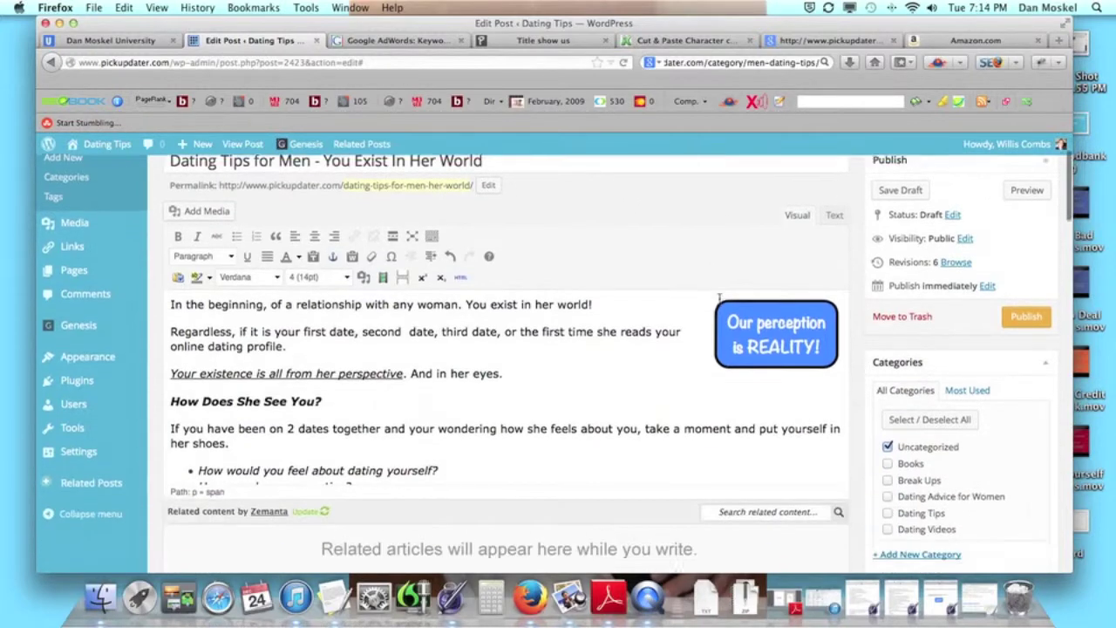
scroll(720, 301, down, 1)
scroll(747, 241, up, 4)
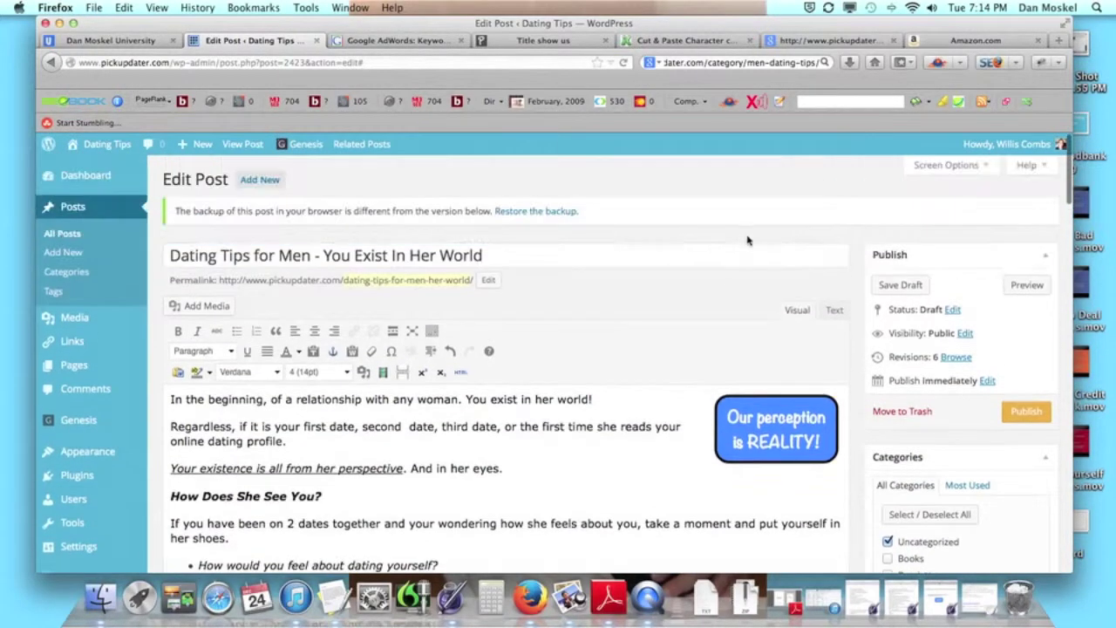
click(1028, 288)
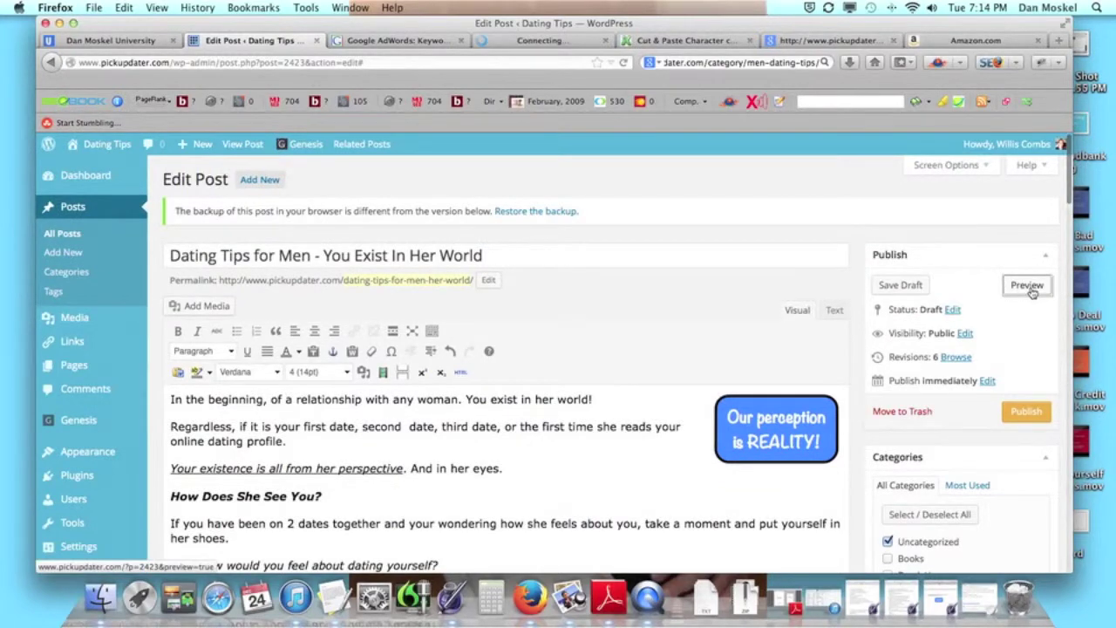
click(540, 40)
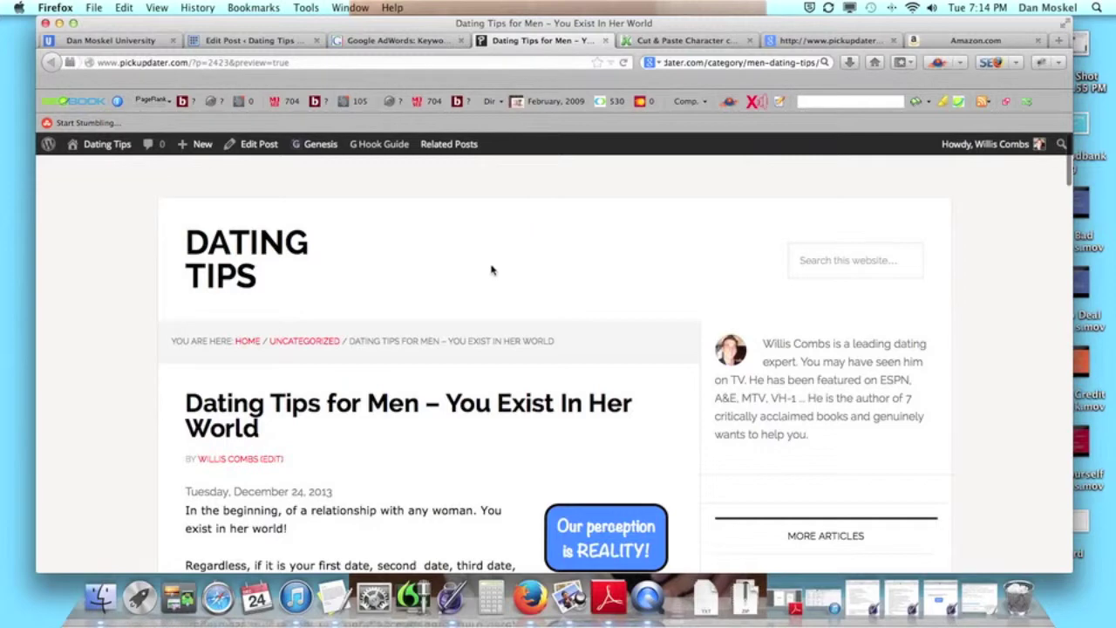
Step: Scroll through the previewed 'Dating Tips for Men – You Exist In Her World' post on the Genesis theme
scroll(490, 270, down, 2)
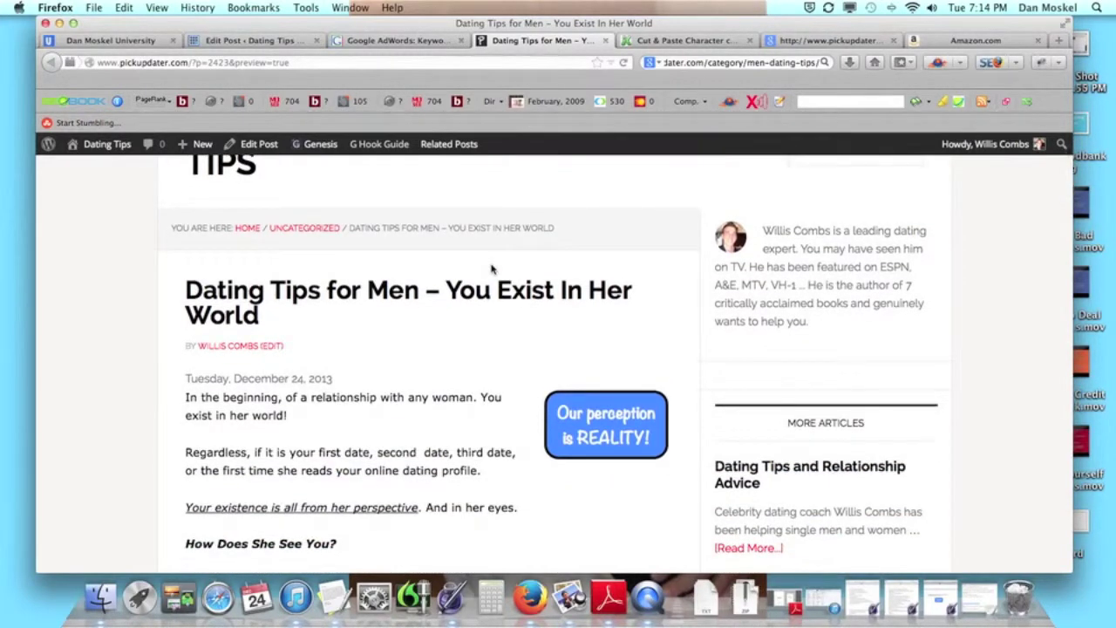
scroll(491, 270, down, 3)
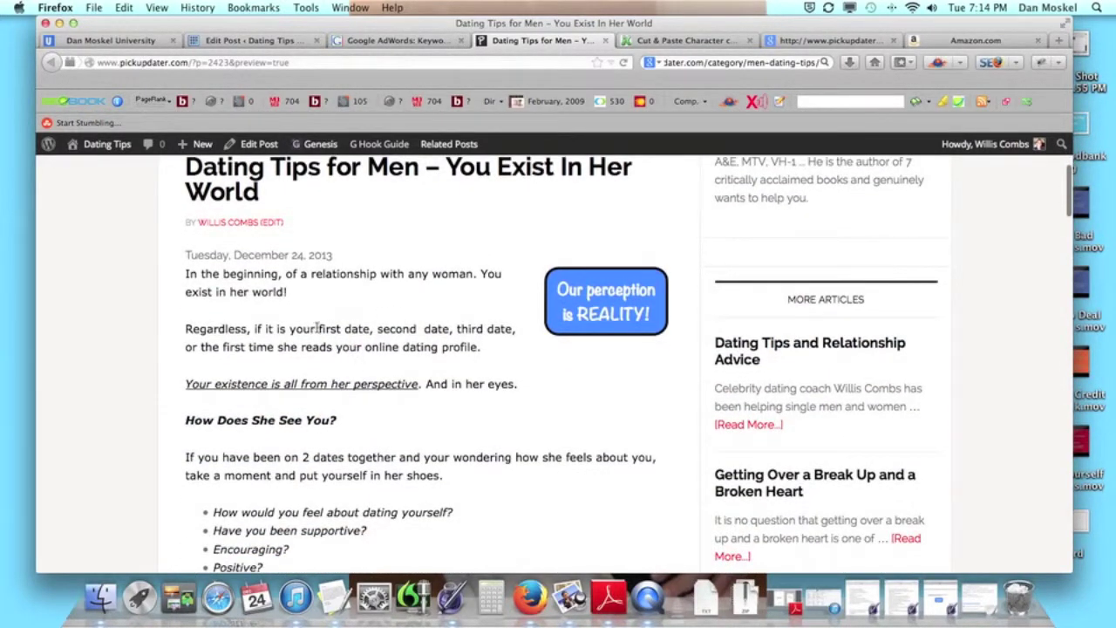
drag(315, 329, 373, 328)
scroll(370, 328, up, 5)
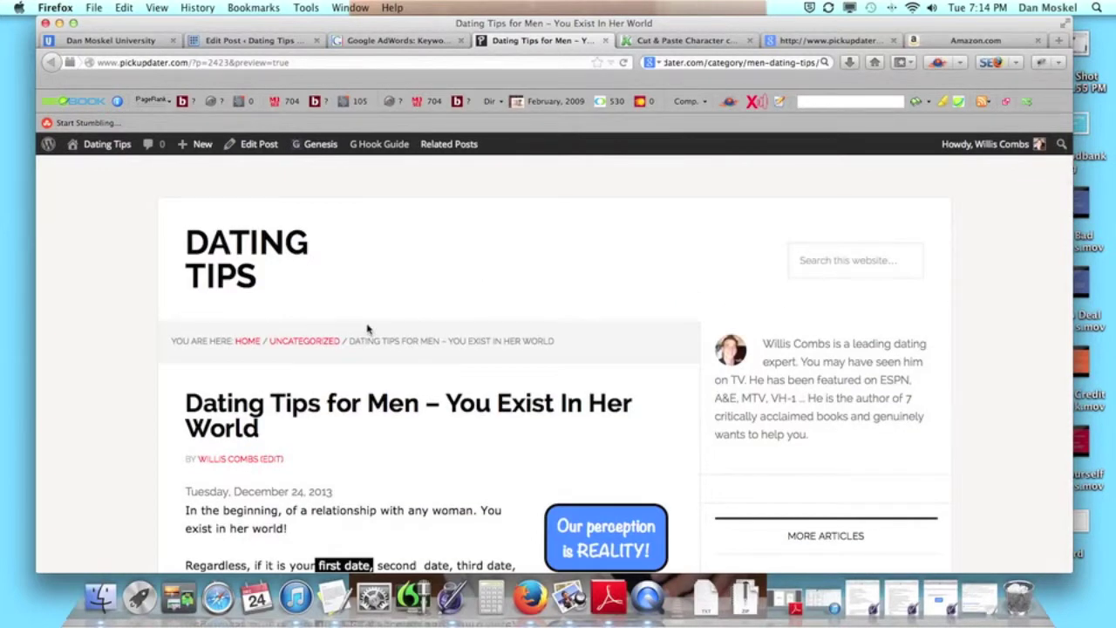
scroll(368, 329, down, 1)
scroll(368, 329, down, 4)
scroll(368, 330, down, 1)
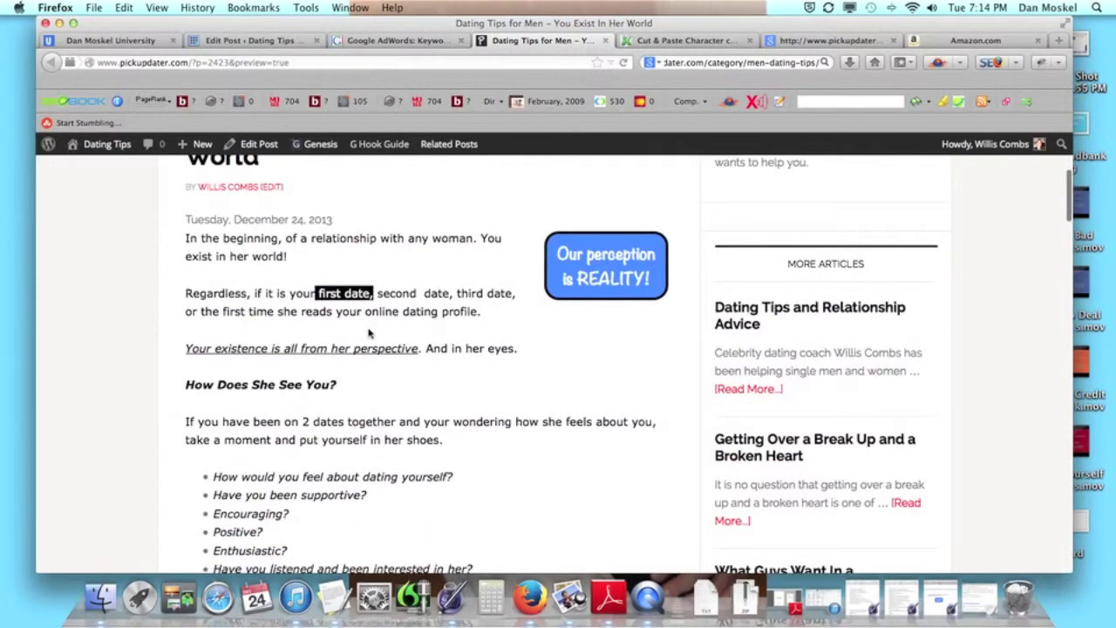
scroll(368, 329, down, 5)
scroll(368, 331, down, 2)
scroll(368, 331, down, 5)
scroll(368, 331, down, 3)
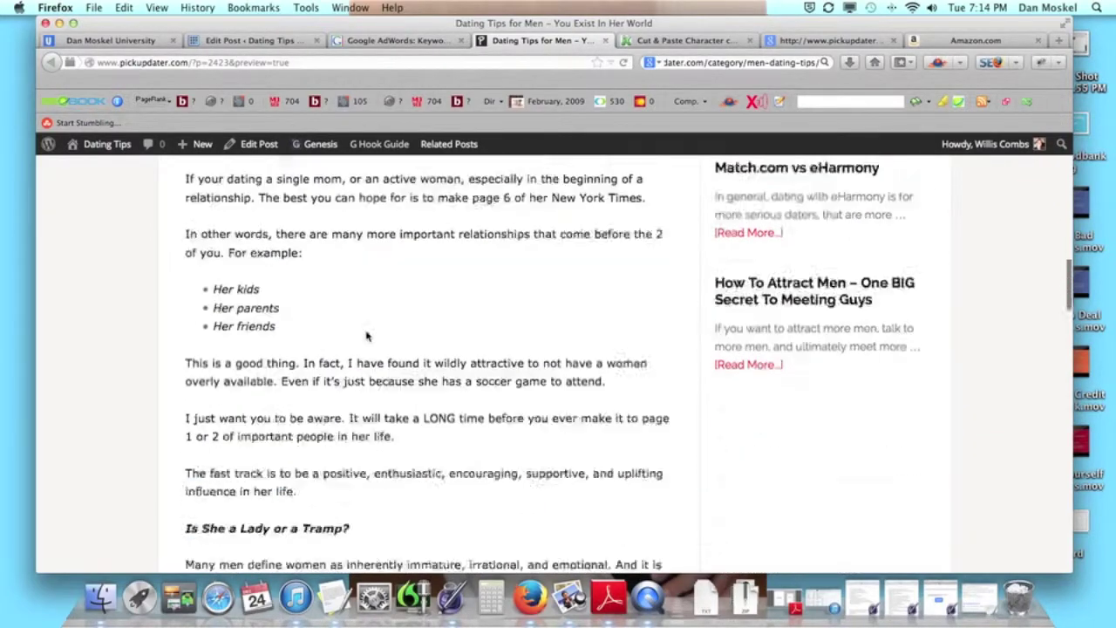
scroll(367, 331, down, 5)
scroll(368, 333, down, 5)
scroll(369, 333, down, 5)
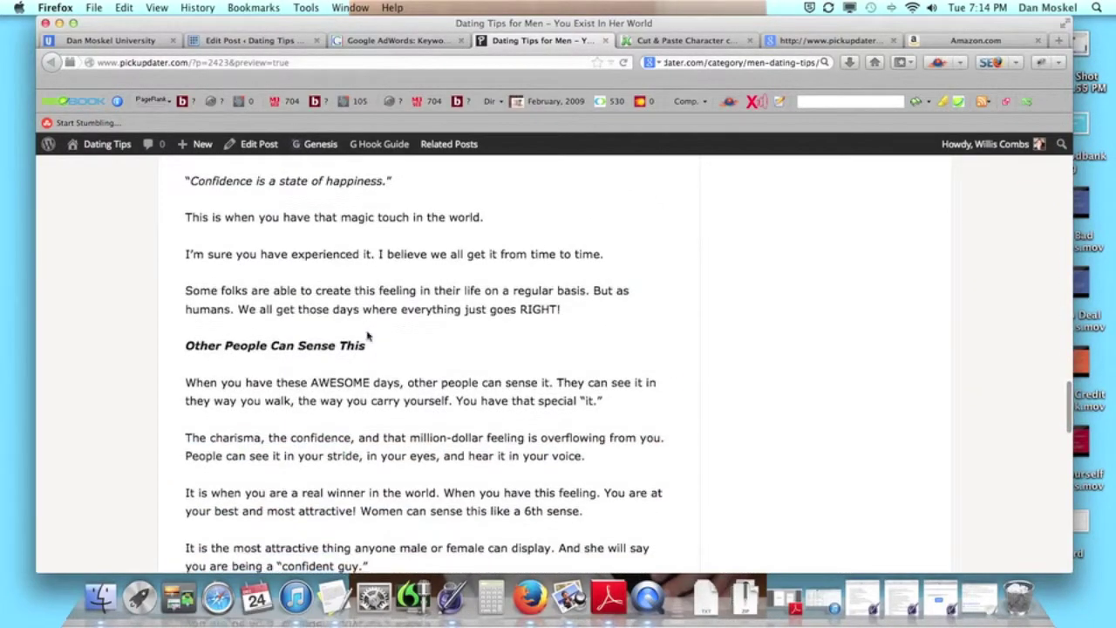
scroll(366, 335, down, 6)
scroll(366, 335, down, 5)
scroll(366, 336, up, 10)
scroll(366, 336, up, 8)
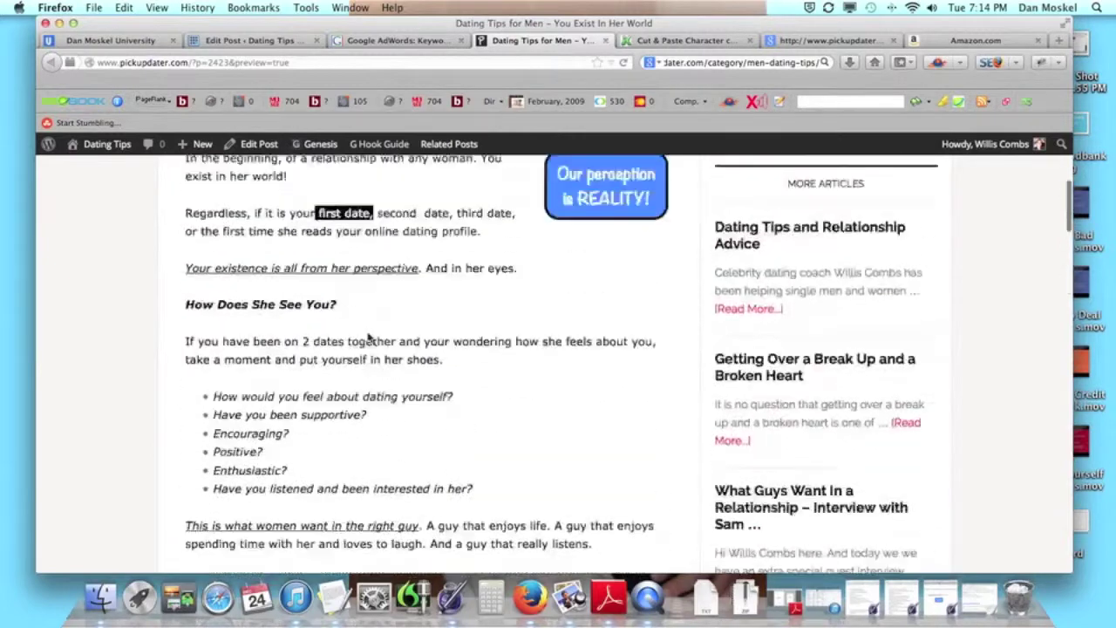
scroll(367, 338, up, 5)
scroll(366, 336, down, 5)
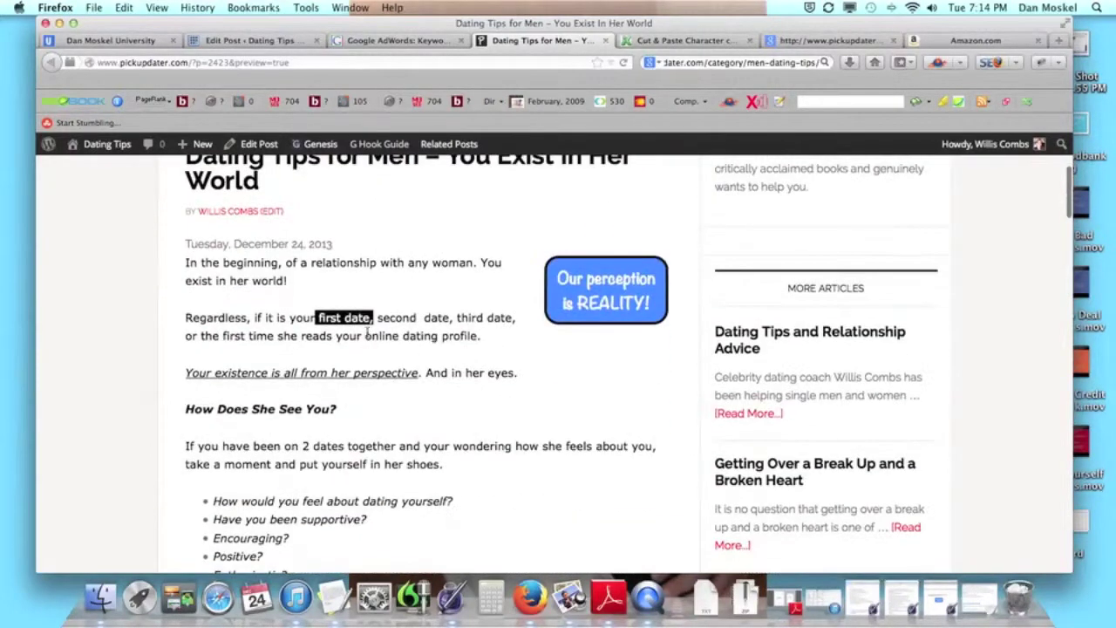
click(361, 335)
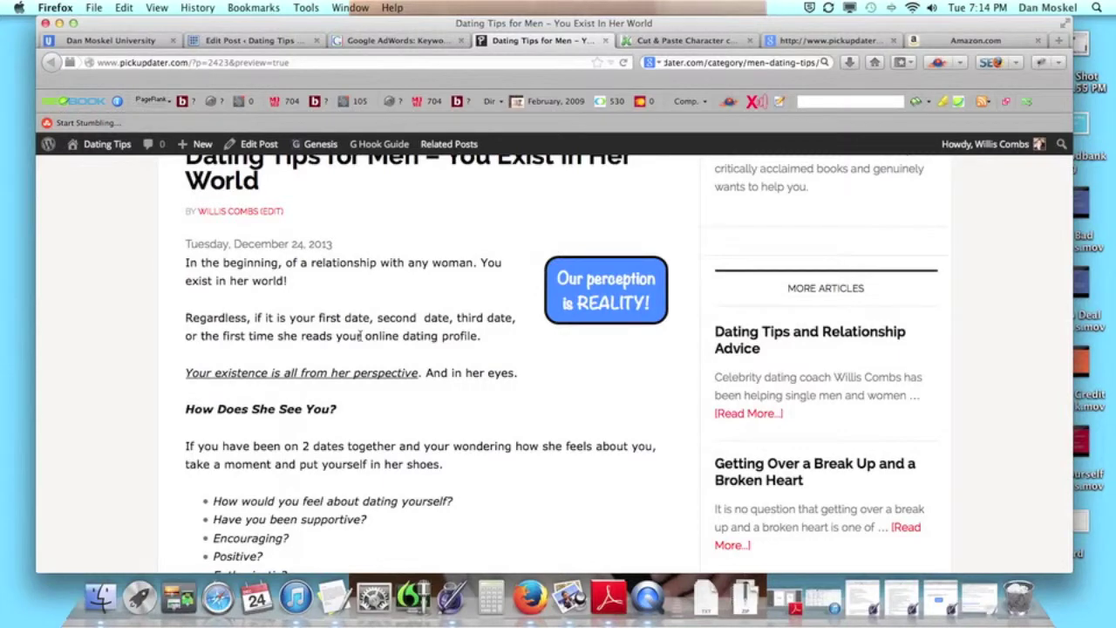
scroll(379, 310, up, 5)
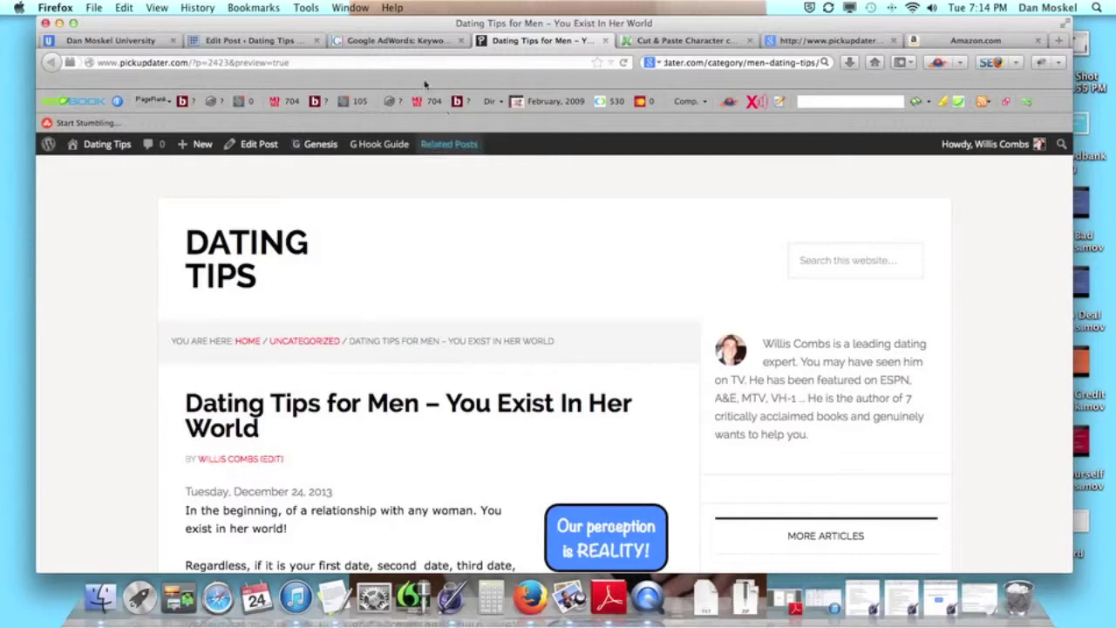
Step: Switch back to the Edit Post tab for the draft with slug 'dating-tips-for-men-her-world'
click(274, 42)
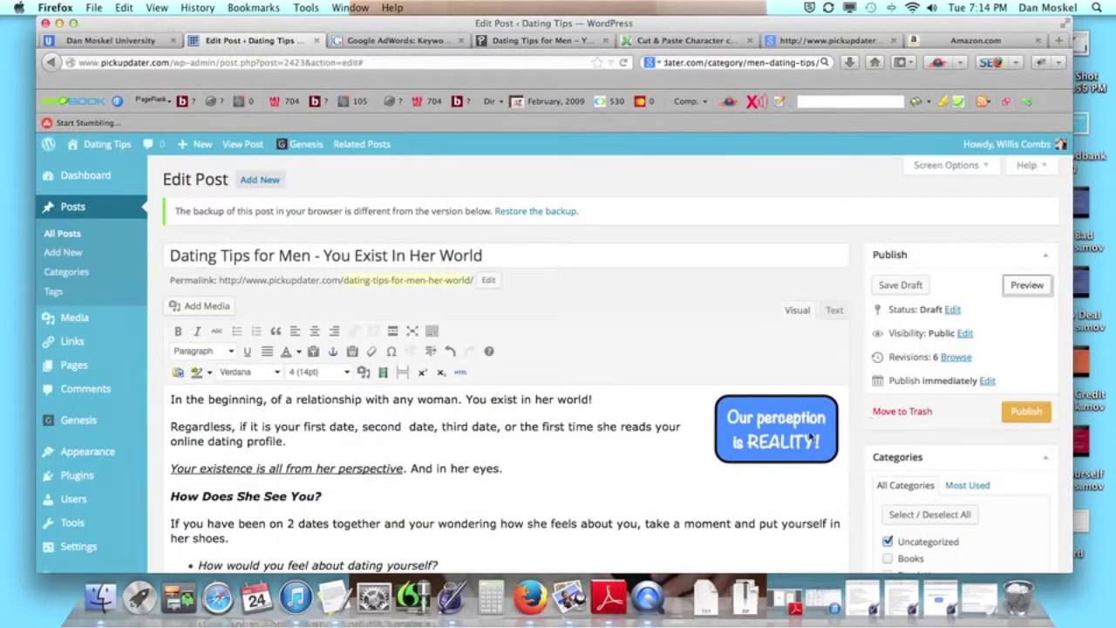